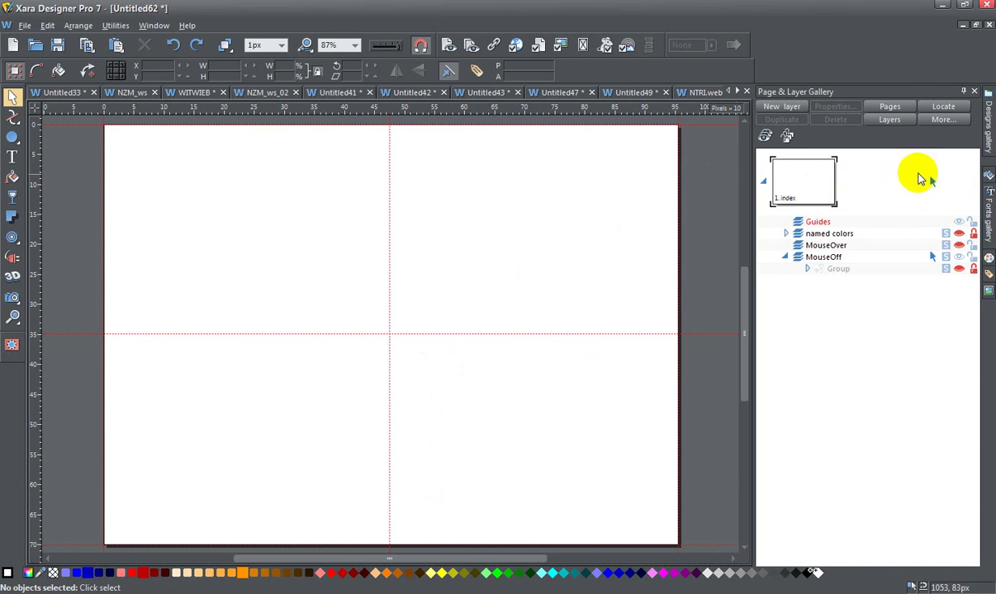
Place the ready-made Heart design on the page, resize it, then delete it
click(990, 124)
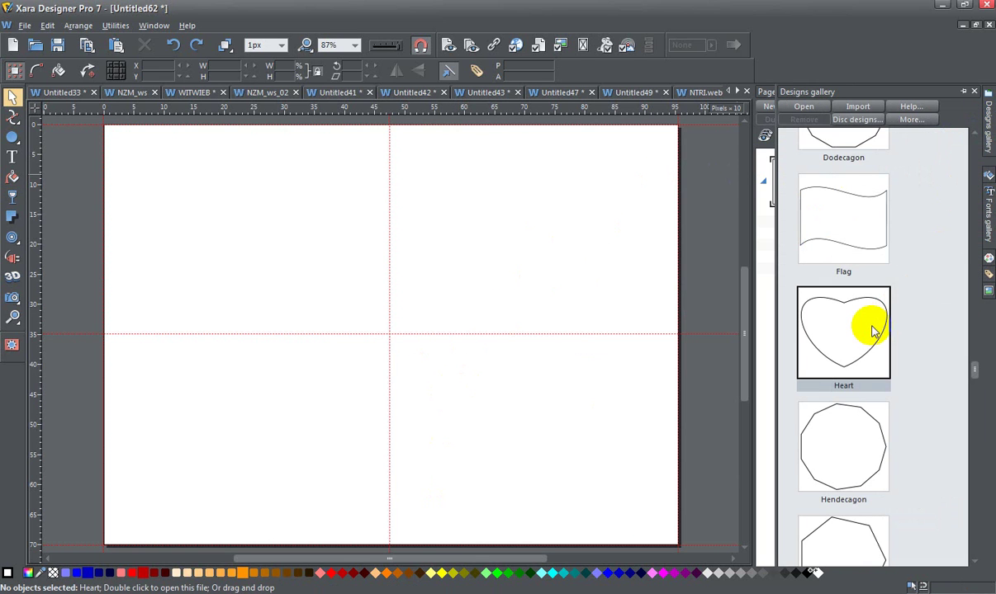
drag(874, 330, 548, 271)
click(547, 281)
drag(492, 307, 420, 351)
mouse_move(422, 295)
mouse_down()
mouse_move(494, 297)
mouse_move(434, 305)
mouse_up()
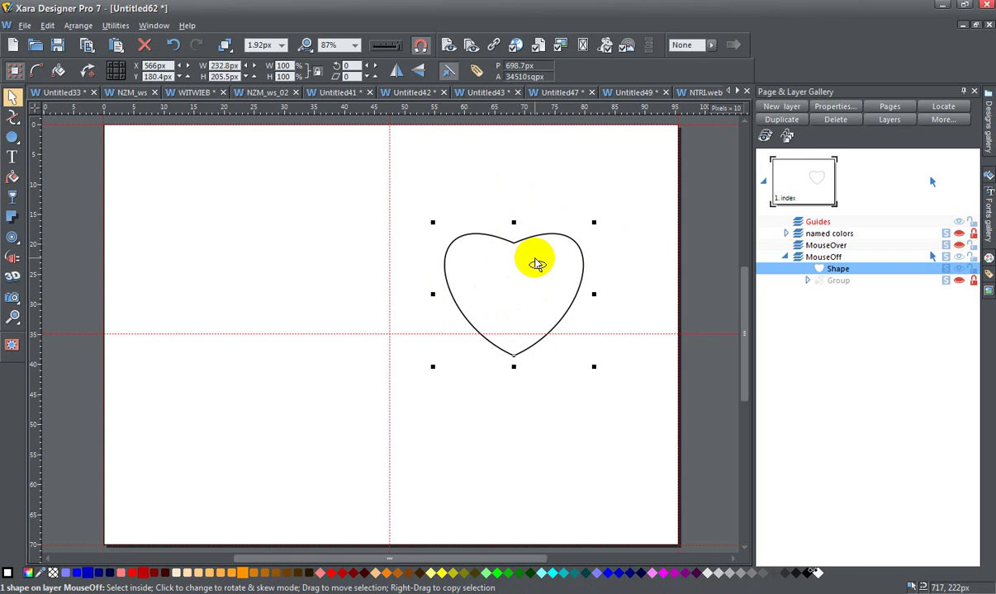
key(Delete)
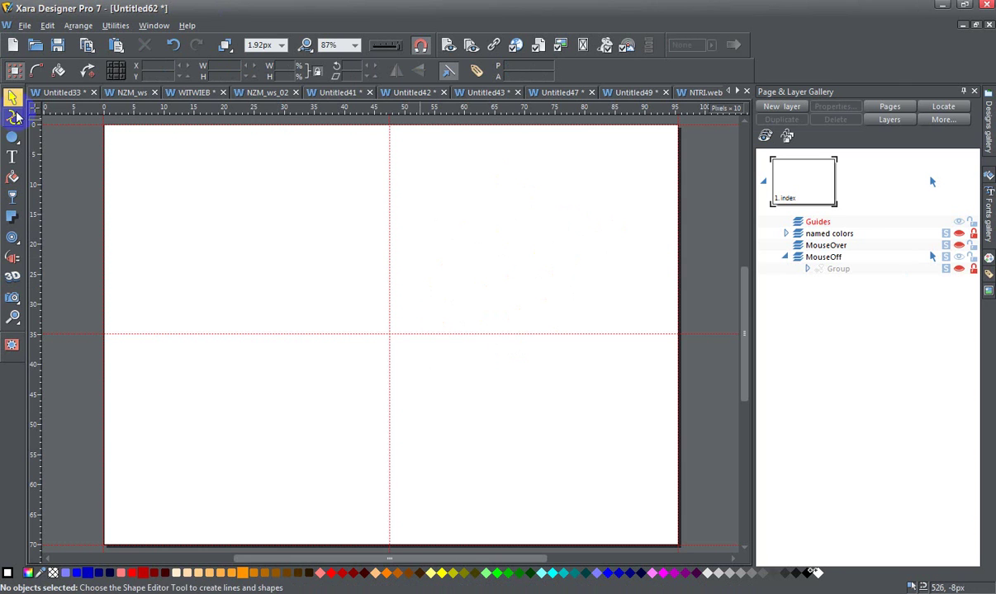
Draw a square in the upper-left quarter and fill it bright red
click(38, 138)
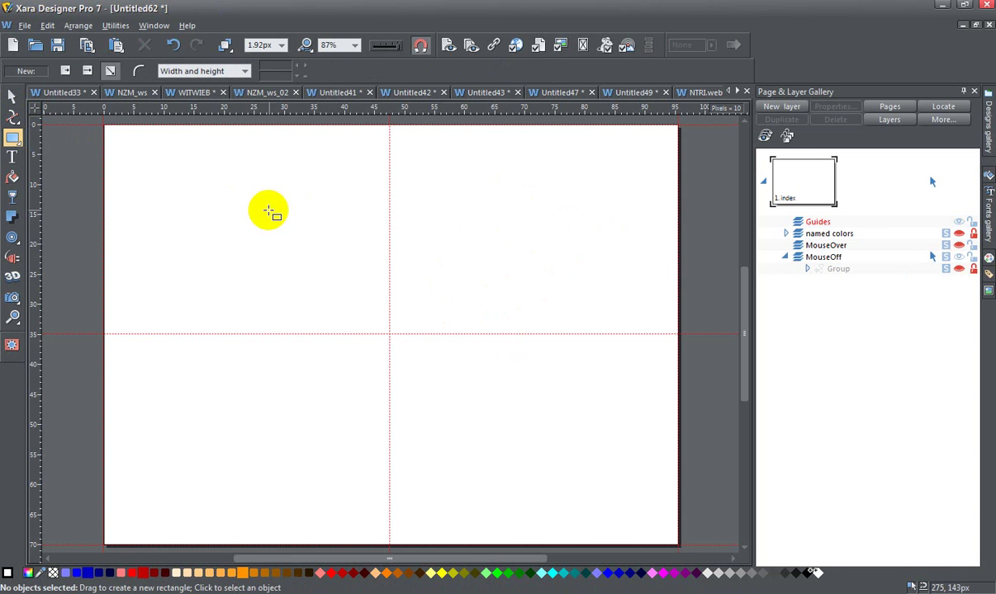
mouse_move(251, 210)
mouse_down()
mouse_move(344, 301)
mouse_move(321, 320)
mouse_up()
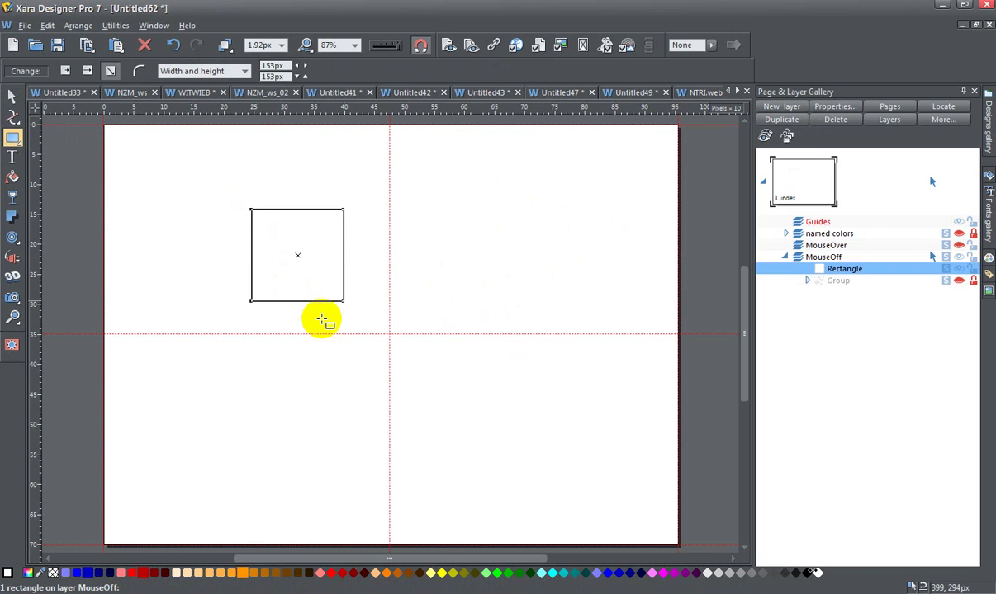
click(340, 573)
click(332, 573)
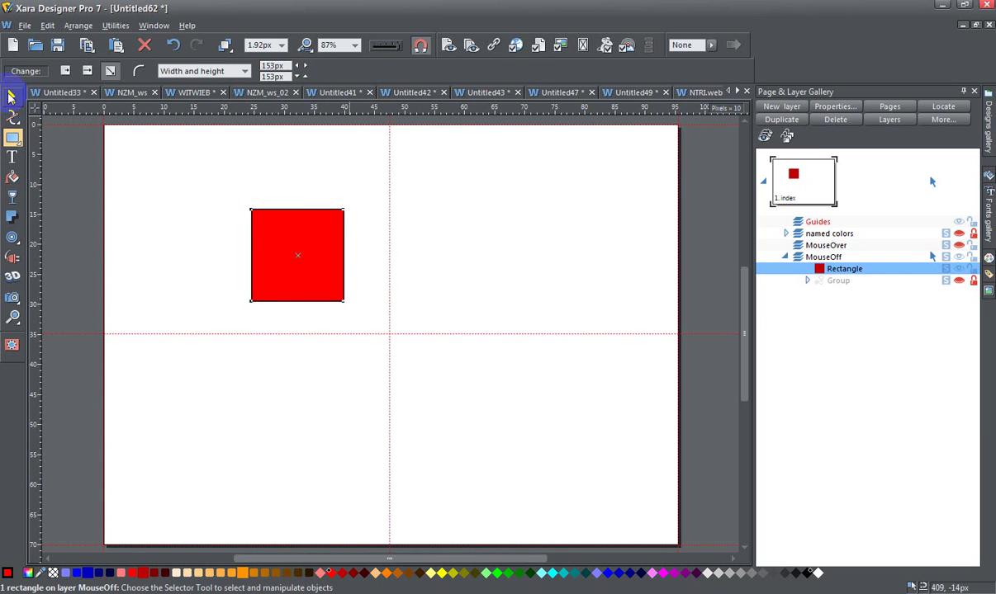
Delete the red square and draw a new square in the upper-left quarter
click(11, 97)
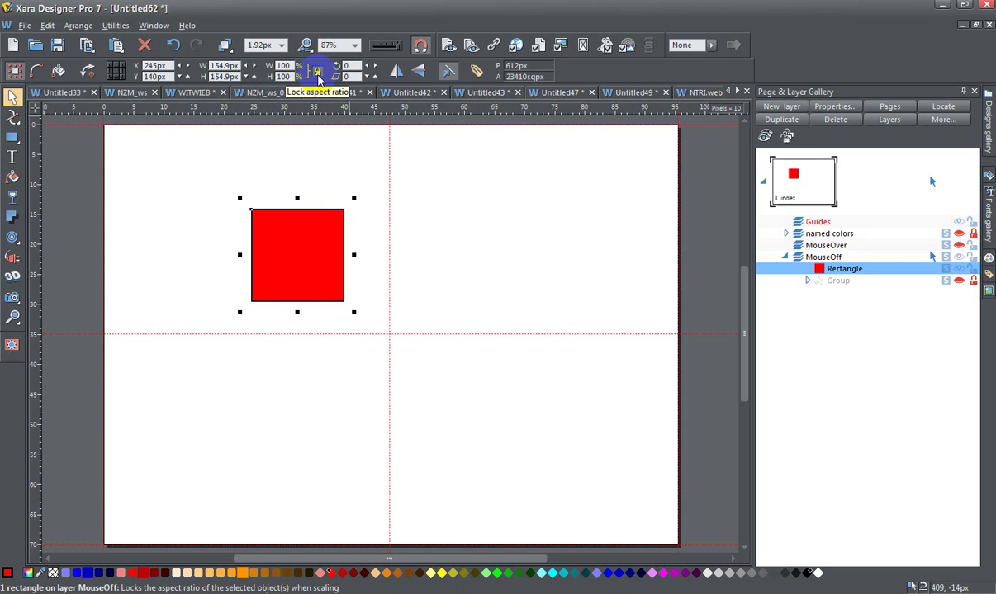
click(333, 215)
key(Delete)
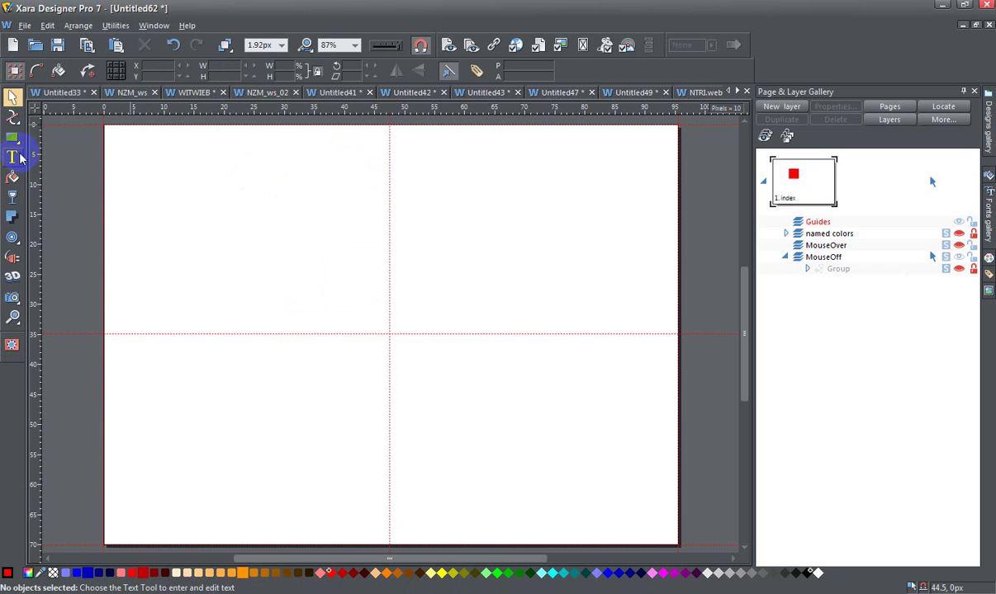
click(12, 137)
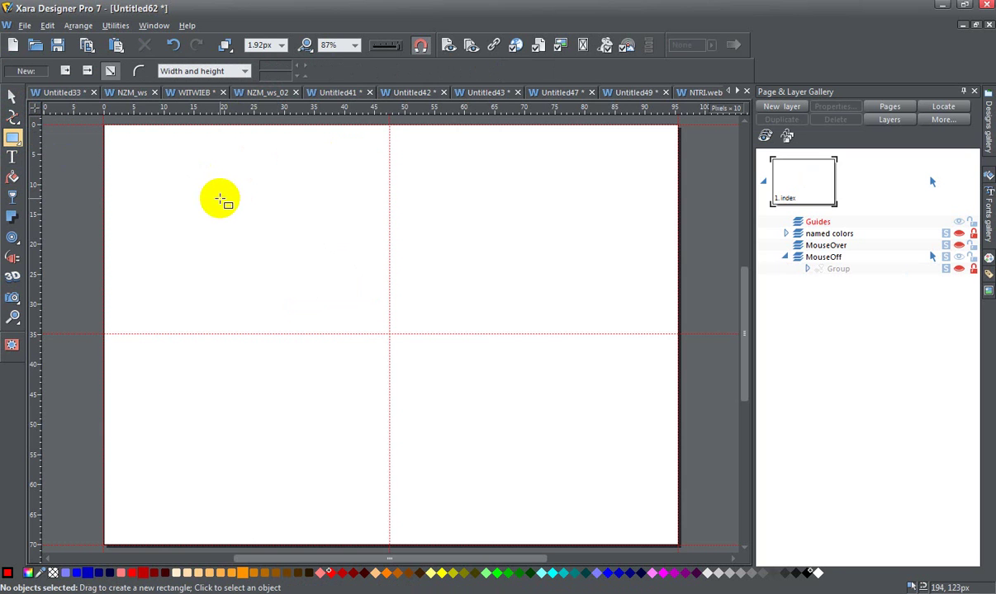
drag(219, 199, 307, 305)
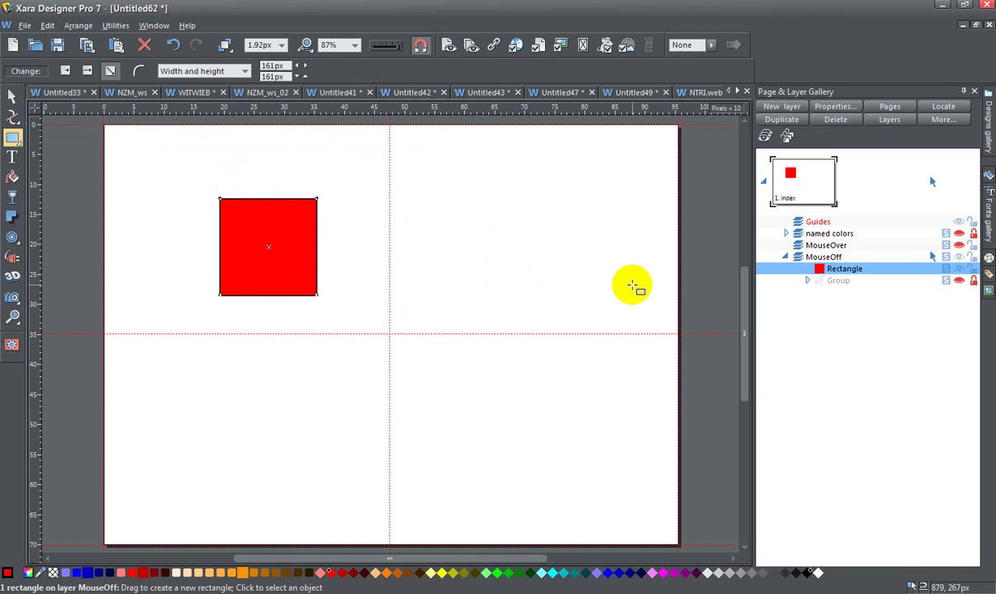
Enter a width of 170 px for the red square so it measures 170 × 170 px
click(279, 210)
click(12, 98)
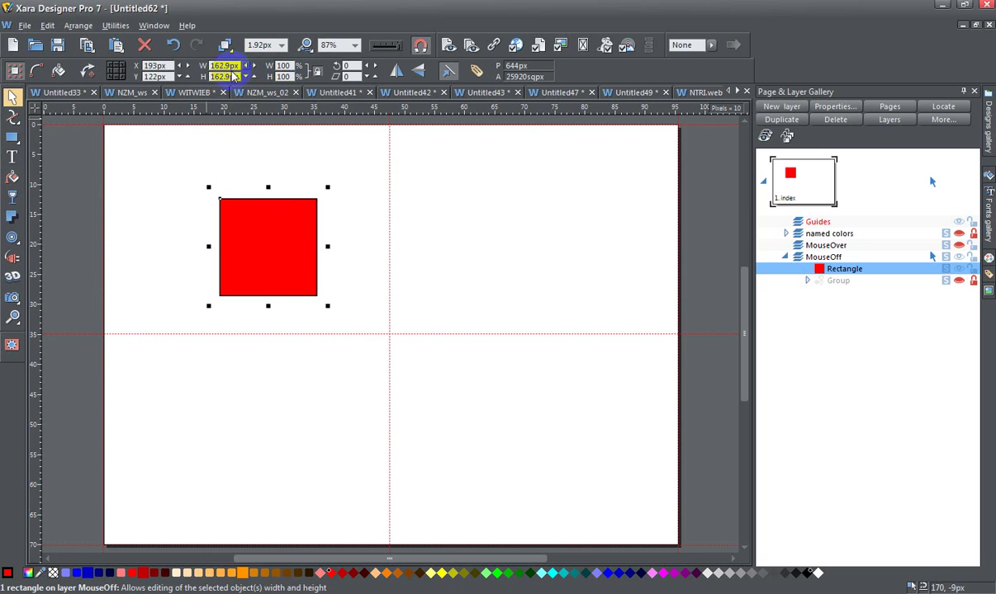
click(224, 66)
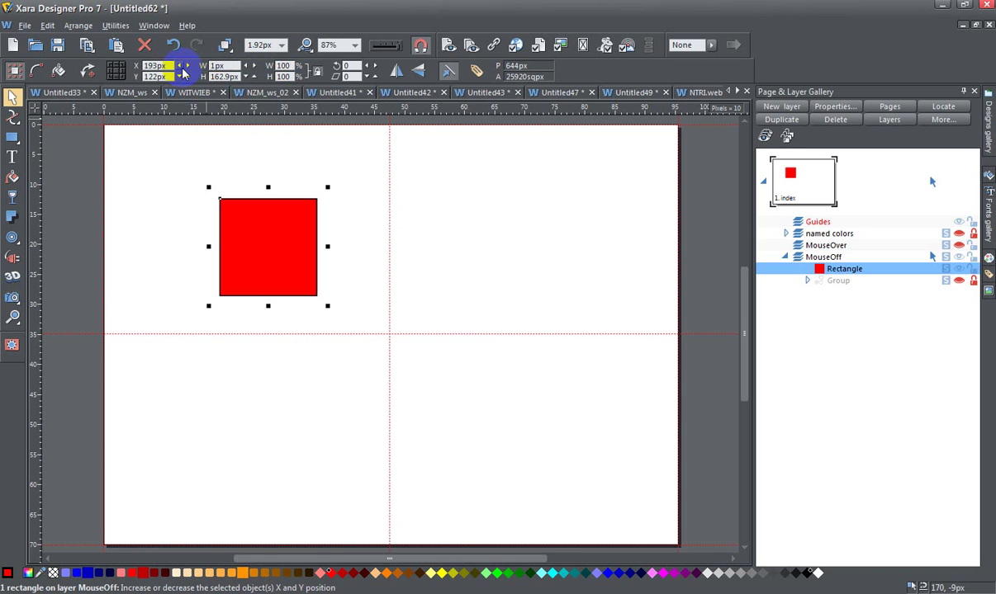
text(170)
key(Return)
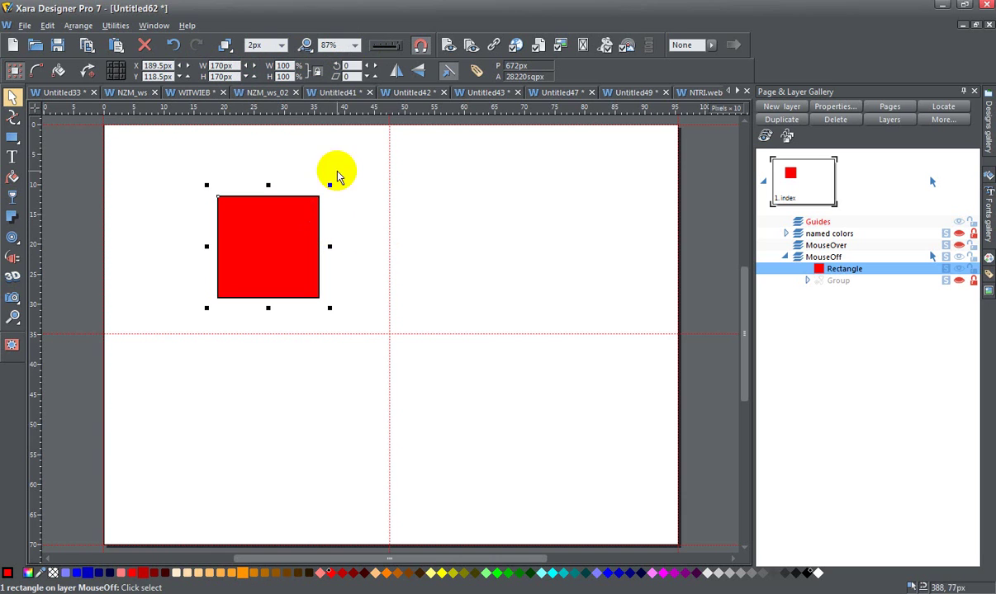
Rotate the square 45° into a diamond and draw a red circle in the upper-right quarter
click(346, 66)
click(332, 71)
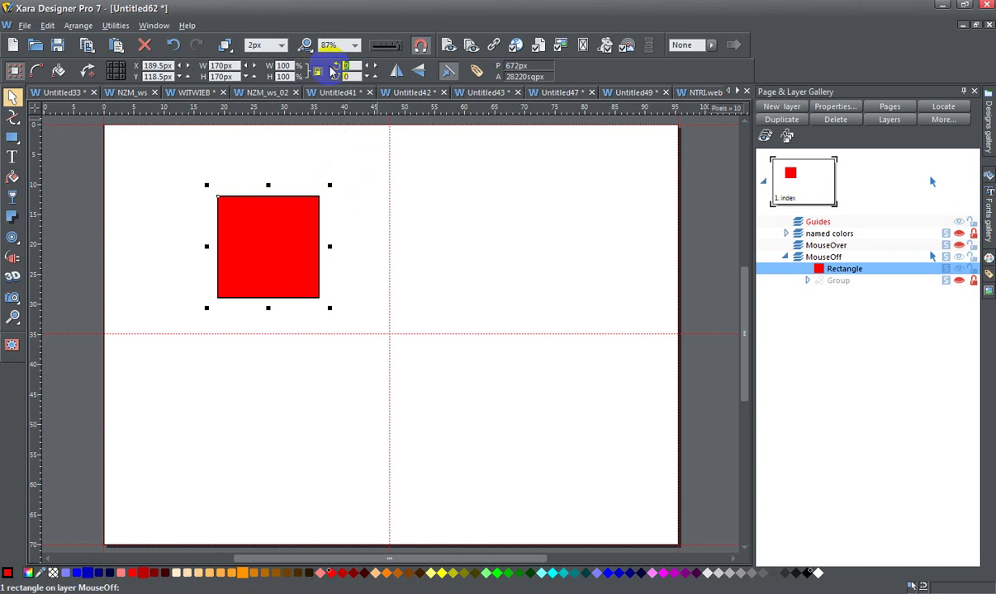
key(Return)
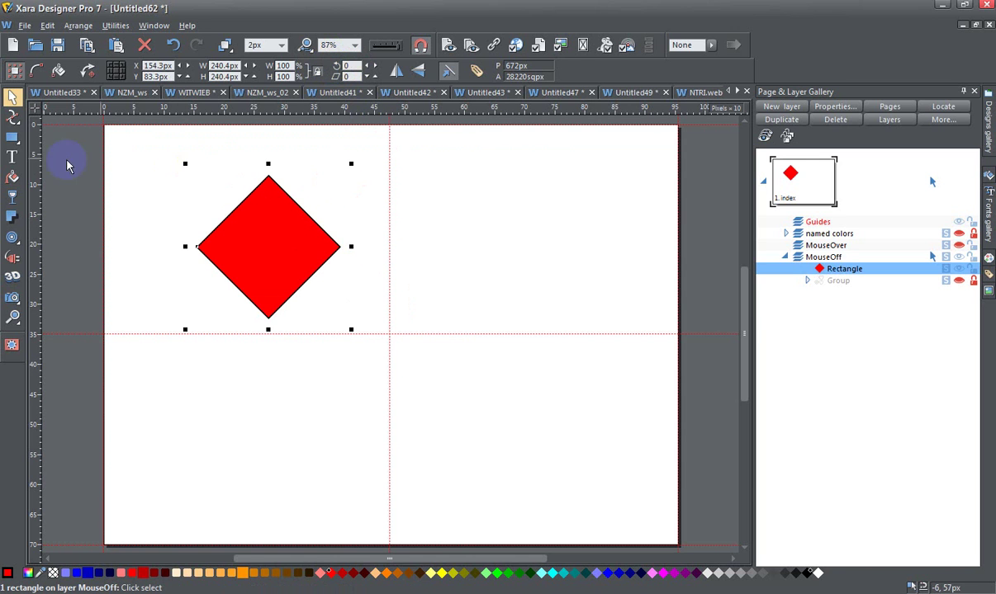
drag(12, 138, 64, 132)
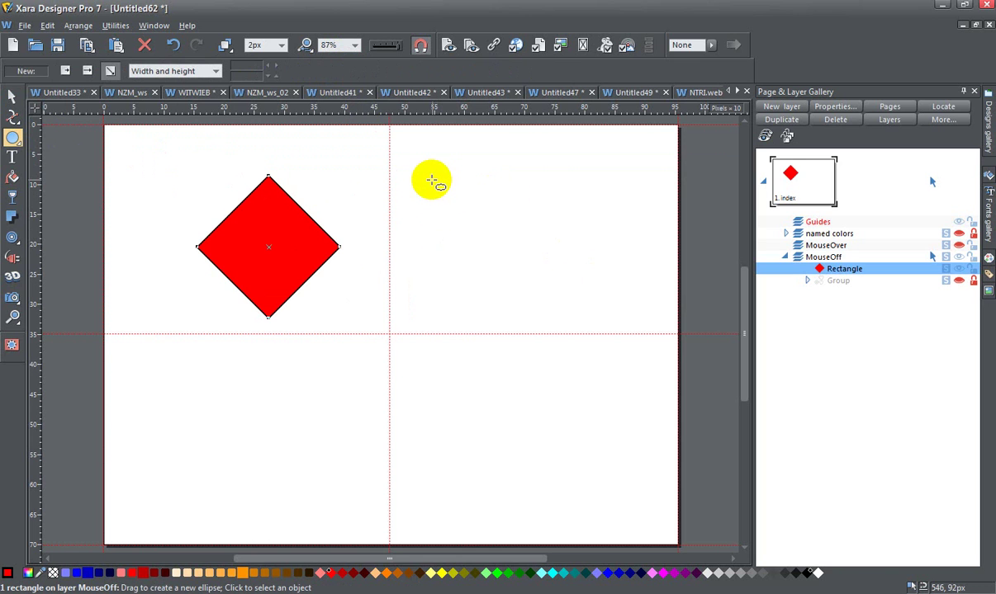
drag(431, 180, 513, 295)
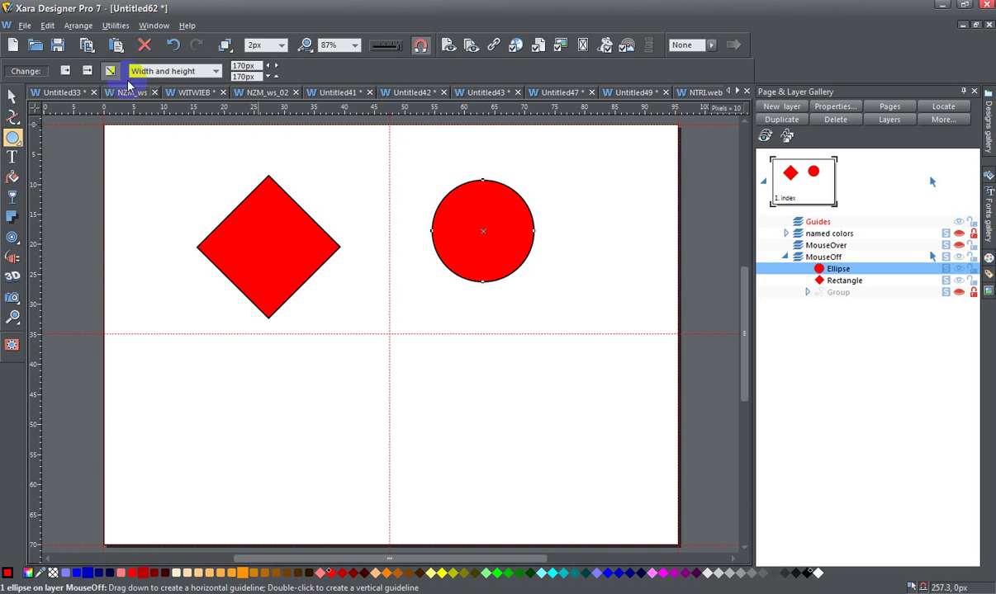
Move the circle onto the diamond's upper-right edge and fine-tune its position
click(12, 97)
drag(495, 224, 328, 205)
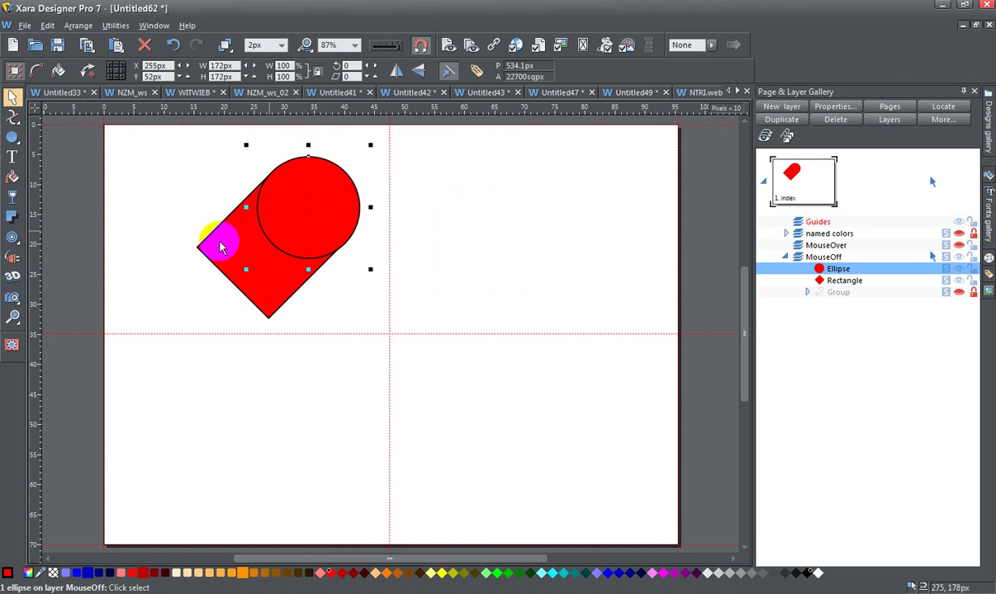
click(36, 317)
drag(232, 138, 389, 276)
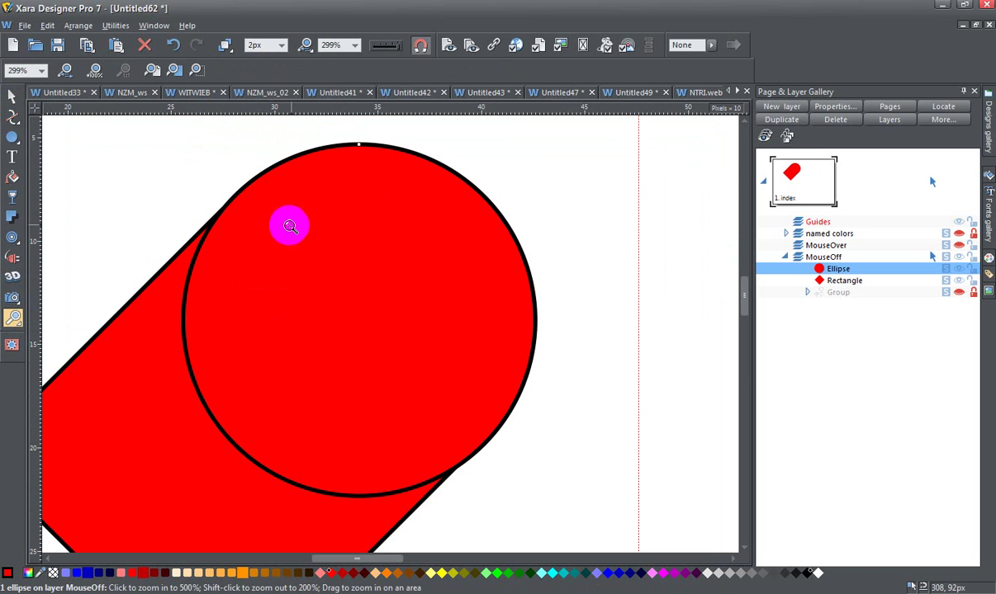
click(11, 97)
click(404, 207)
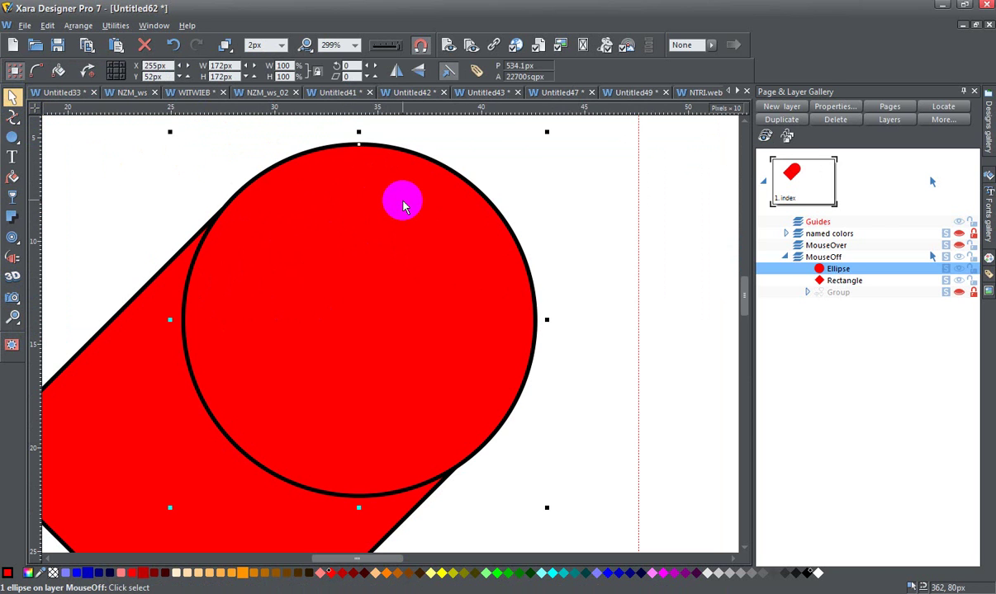
key(Up)
key(Up)
key(Down)
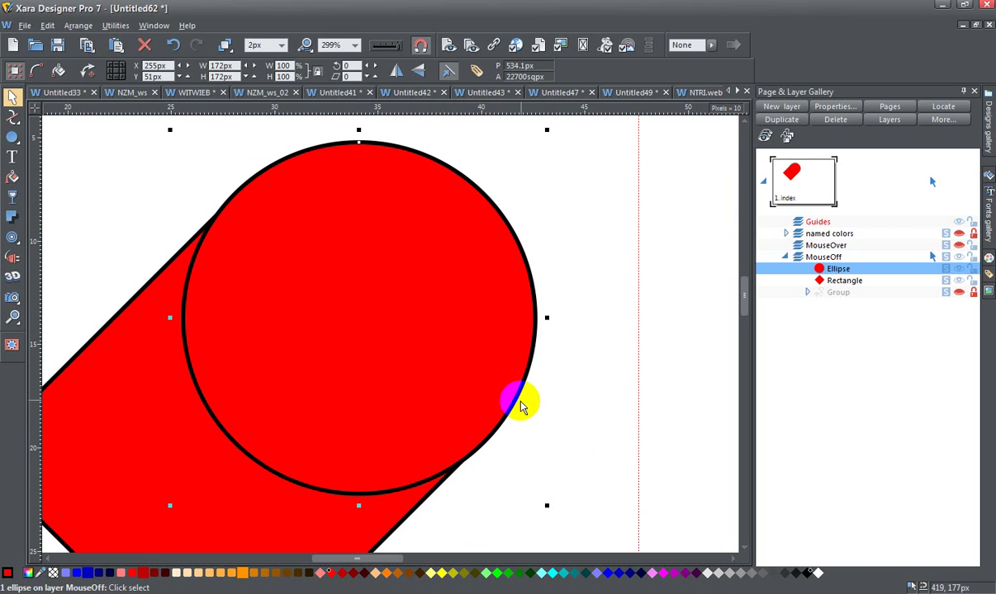
drag(479, 396, 467, 402)
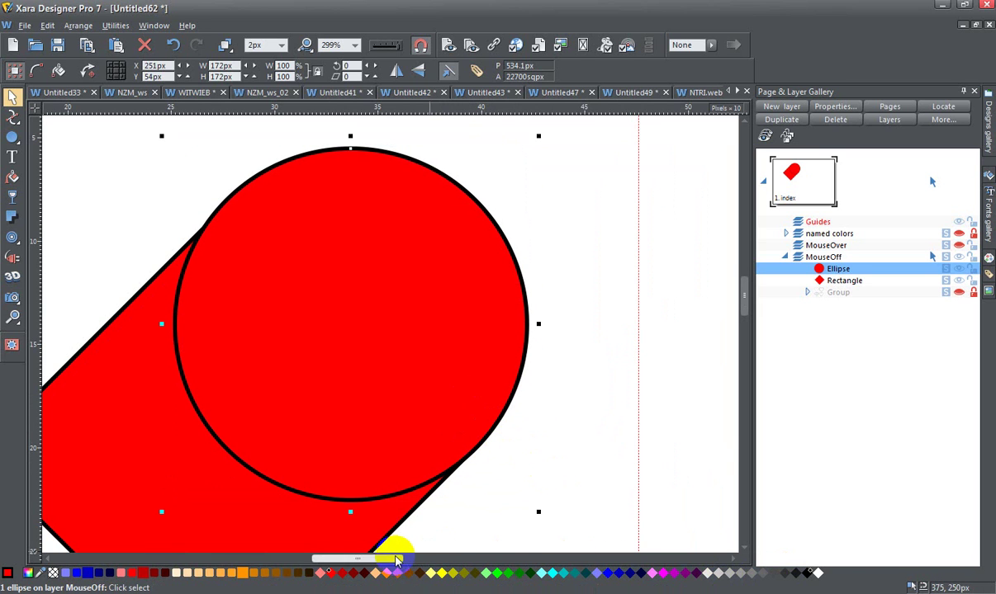
Set the view zoom to 200% to check the circle's placement
drag(397, 561, 361, 559)
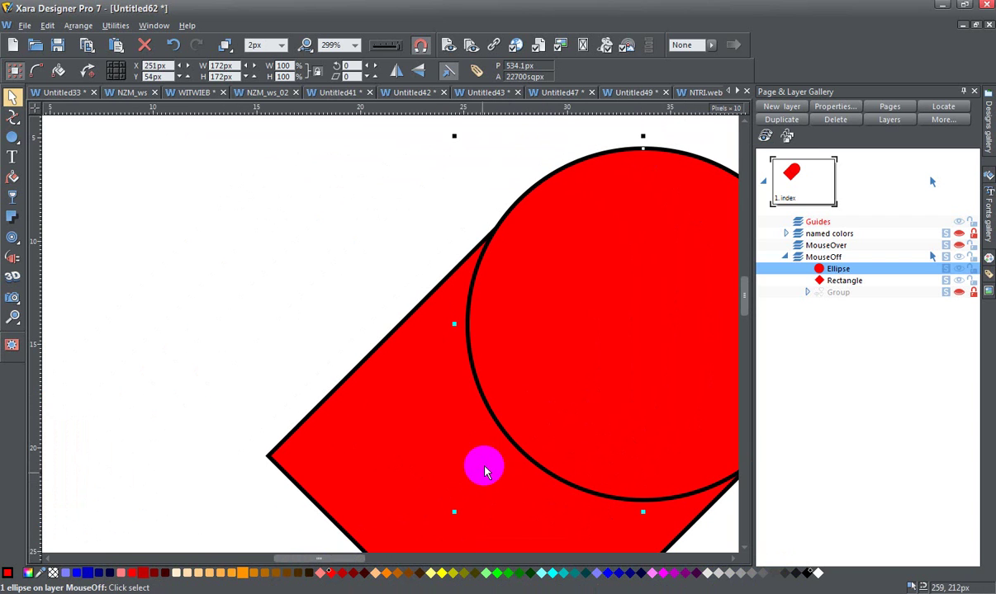
click(356, 46)
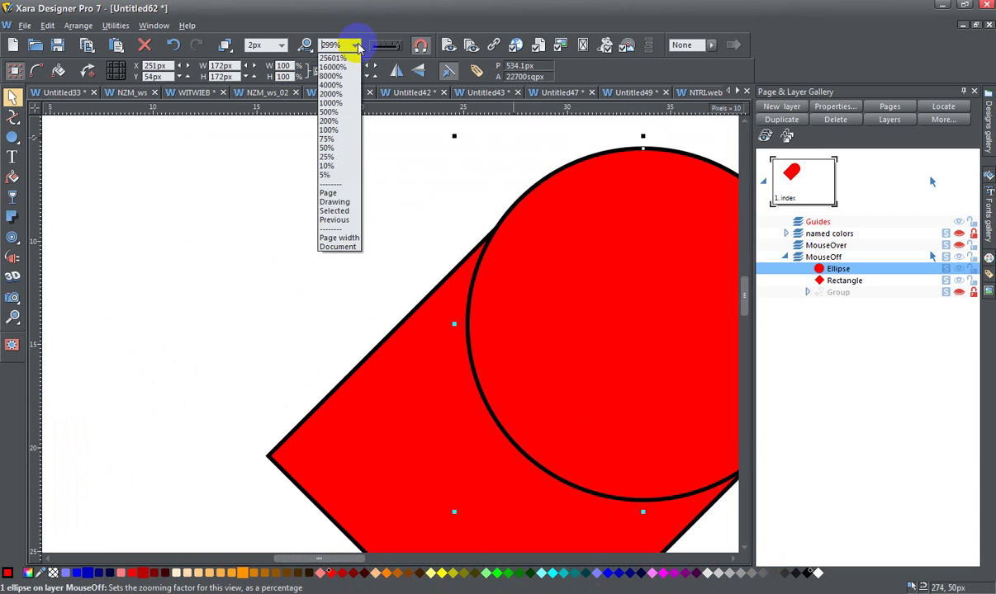
click(334, 121)
drag(367, 559, 385, 559)
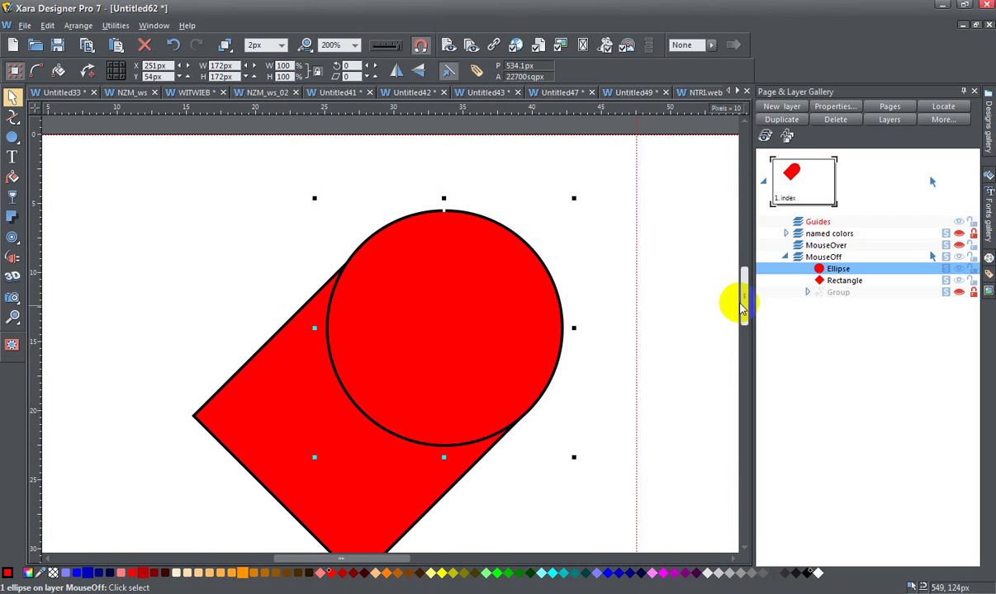
mouse_move(744, 300)
mouse_down()
mouse_move(744, 322)
mouse_move(749, 310)
mouse_up()
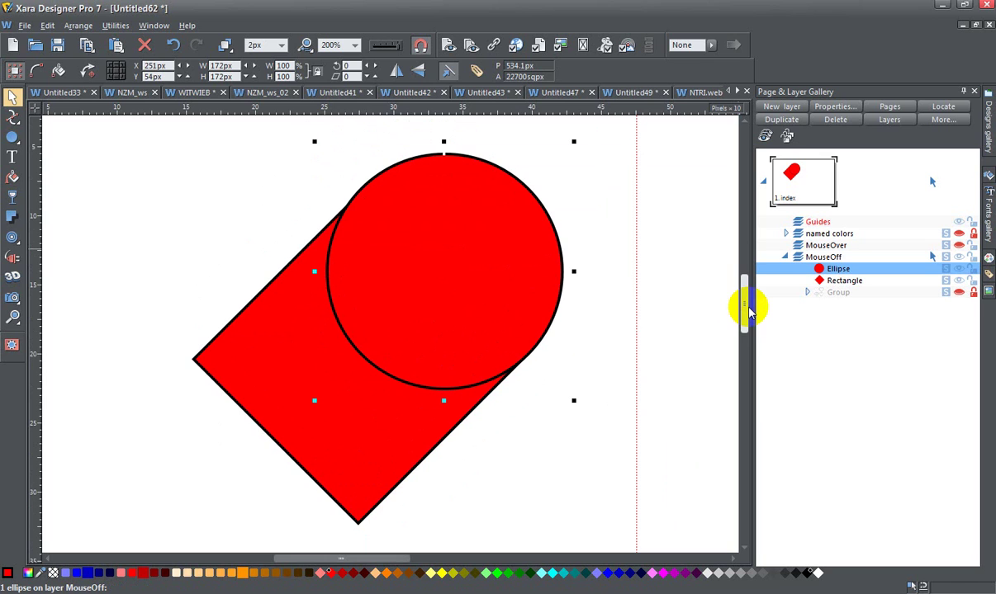
Duplicate the red circle and nudge the copy left to form the heart's other lobe
click(473, 224)
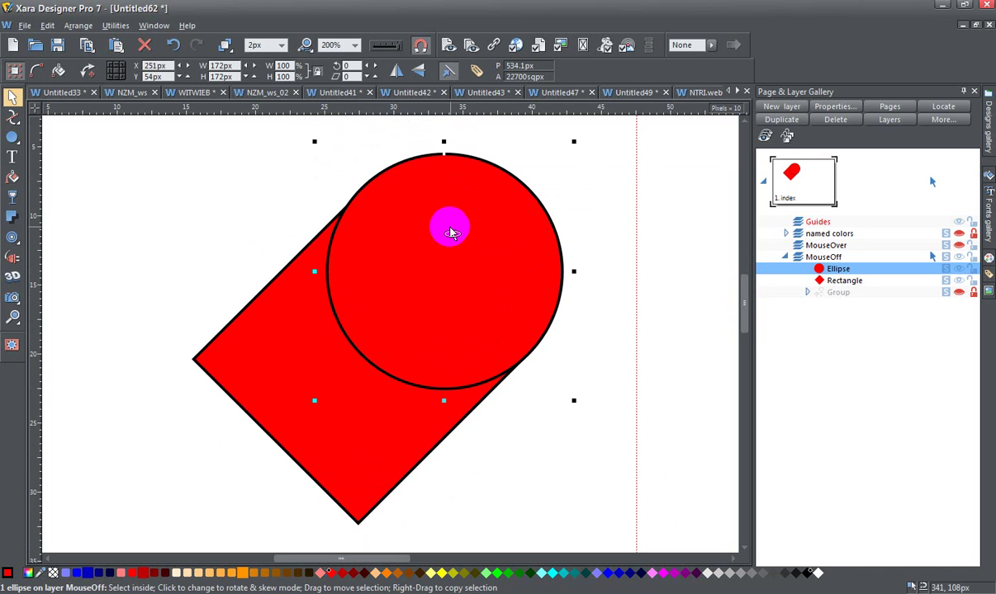
key(ctrl+k)
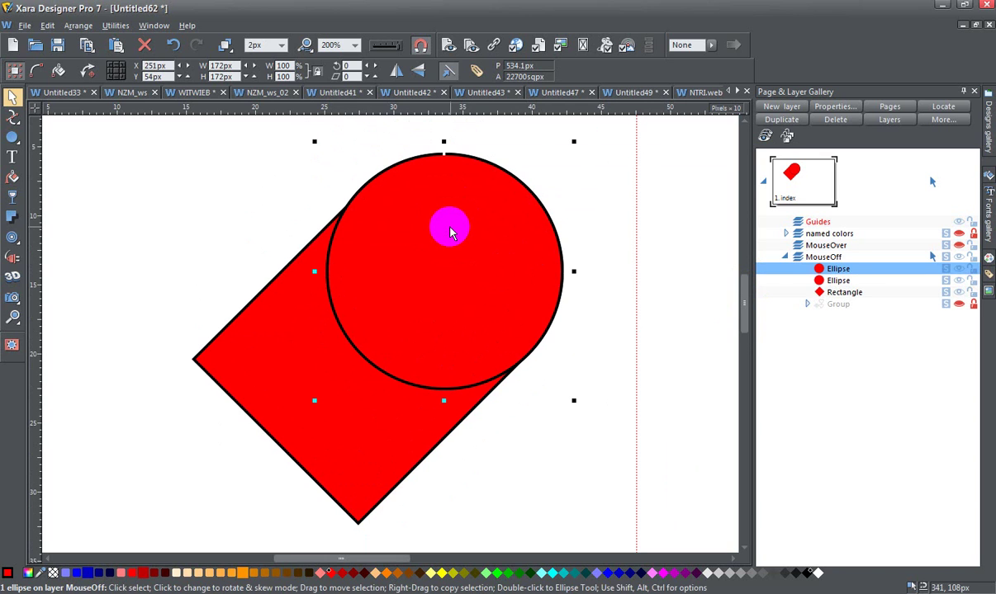
key(Left)
key(Left)
key(Left)
key(Left)
key(Left)
key(Left)
key(Left)
key(Left)
key(Left)
key(Left)
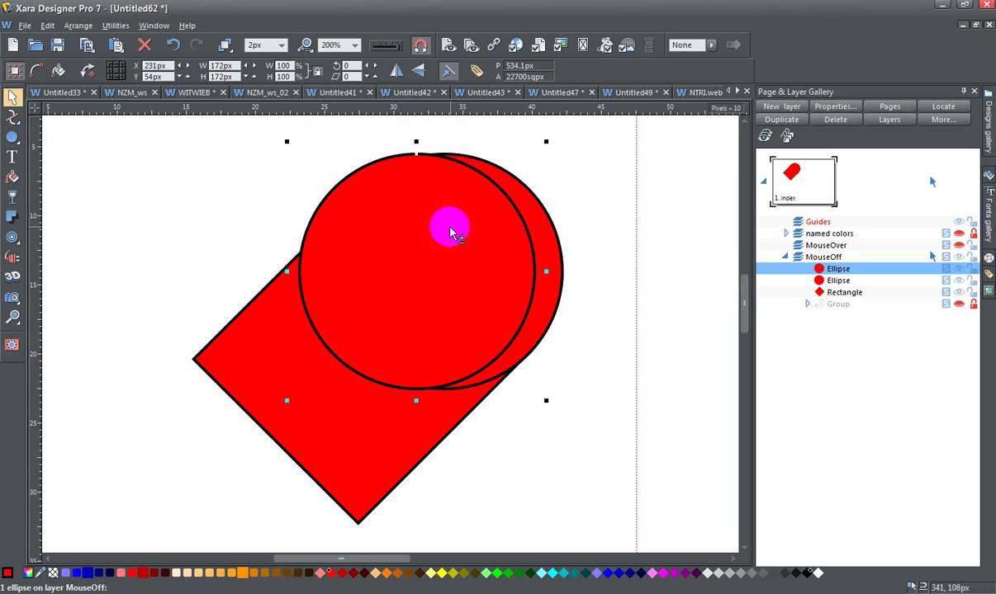
key(Left)
key(Left)
key(Left)
key(Left)
key(Left)
key(Left)
key(Left)
key(Left)
key(Left)
key(Left)
key(Left)
key(Left)
key(Left)
key(Left)
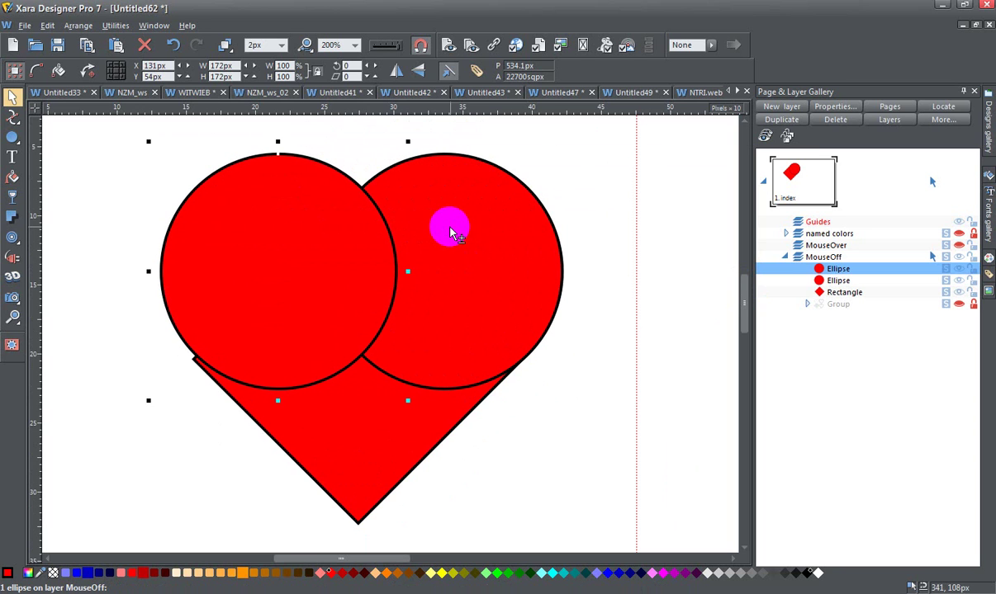
key(Left)
key(Left)
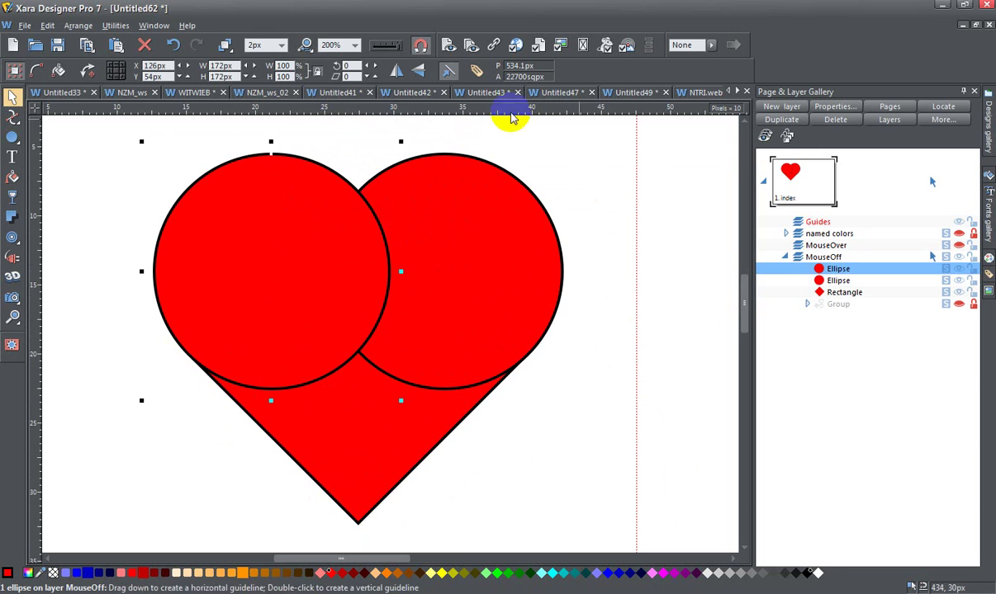
Select all three shapes and combine them with Add Shapes into one heart
key(ctrl+a)
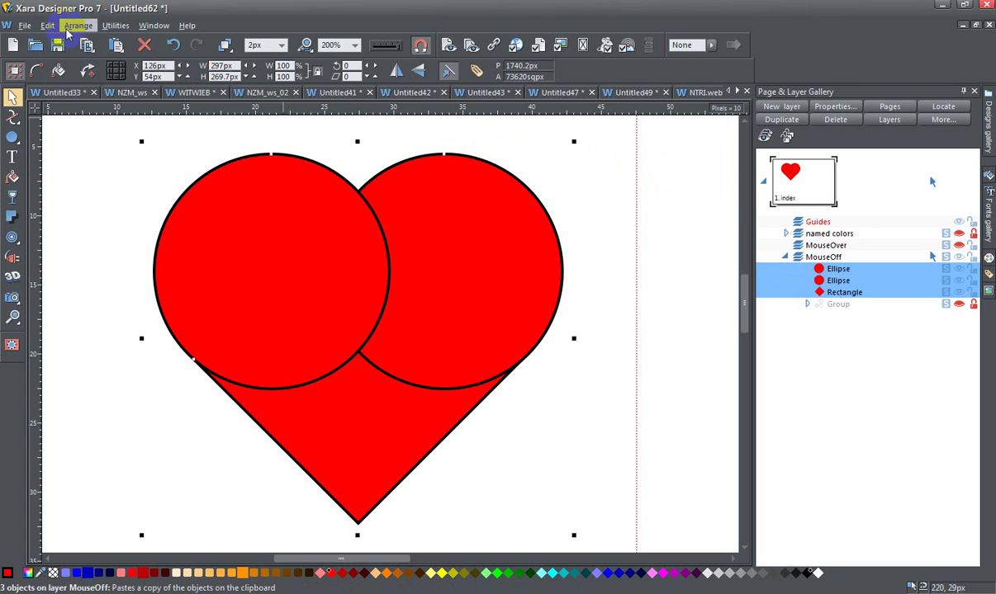
click(82, 28)
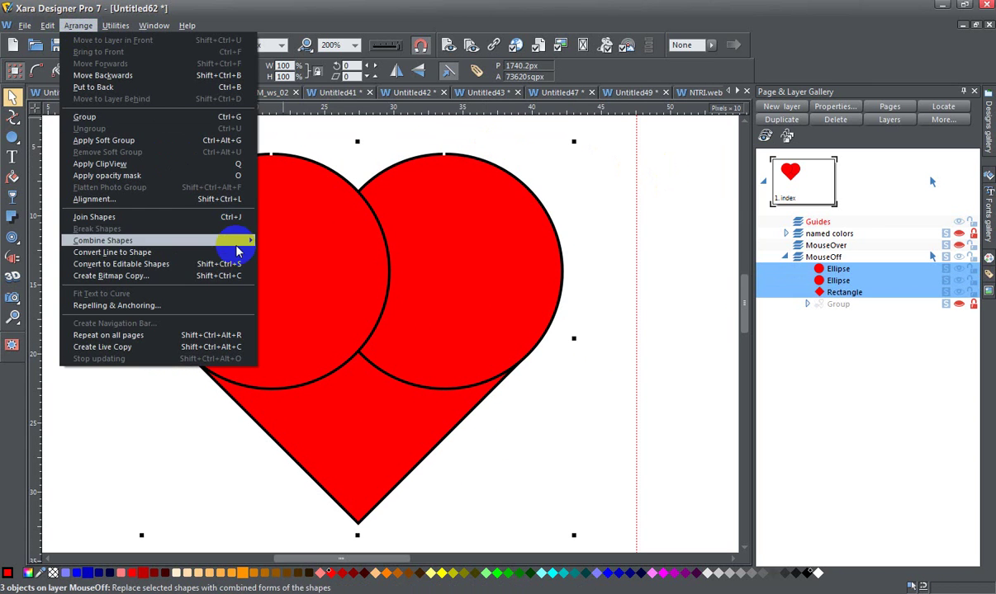
mouse_move(237, 247)
click(285, 240)
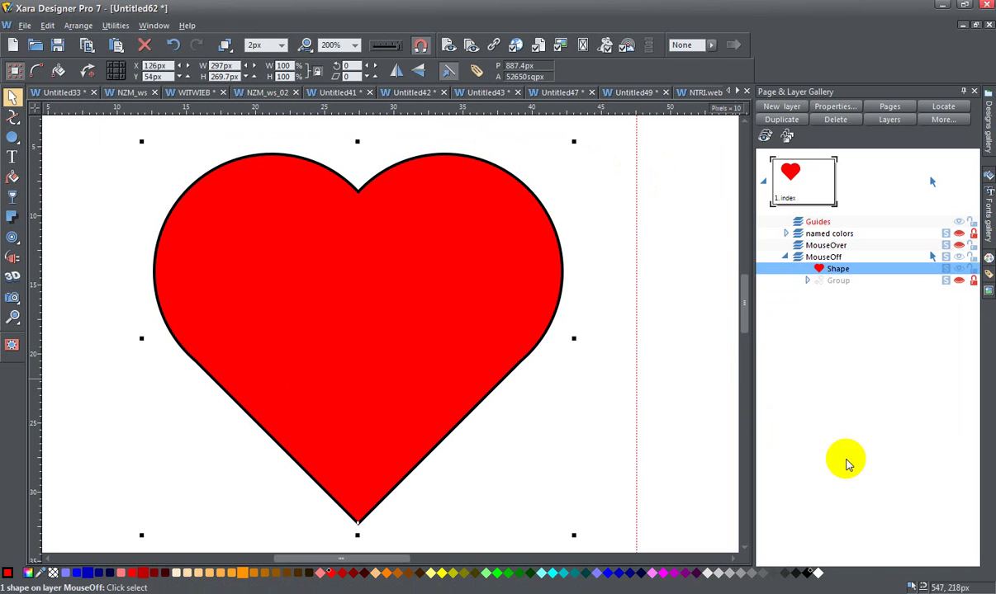
Zoom to the whole page and make the layer with outlined hearts visible
click(507, 269)
click(807, 185)
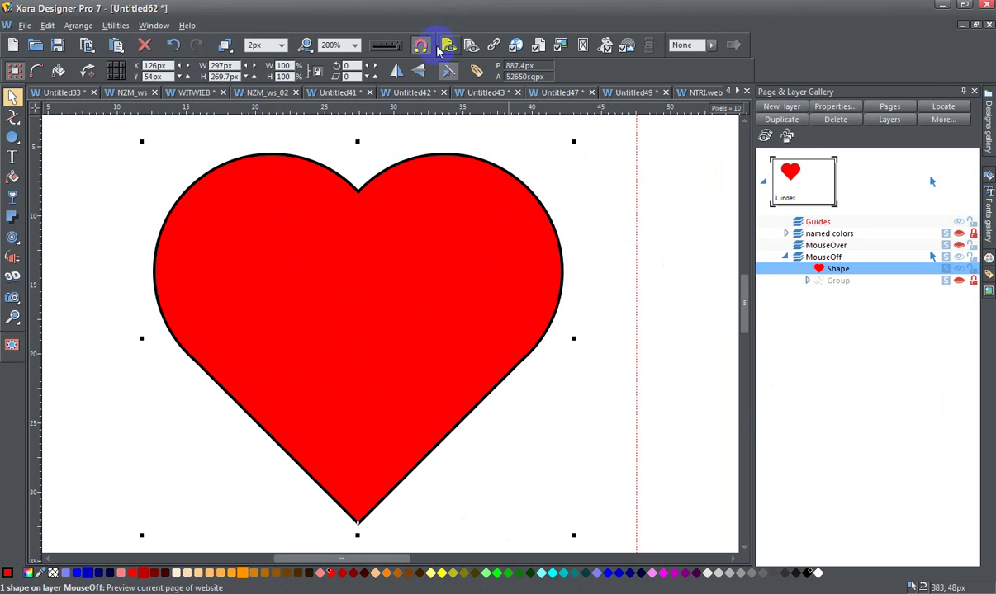
click(355, 46)
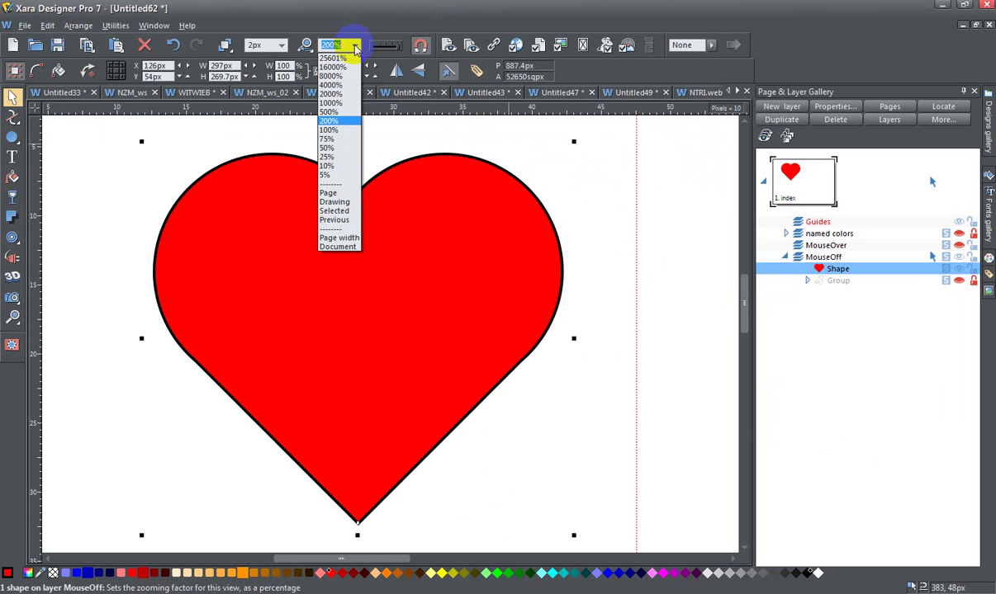
click(338, 192)
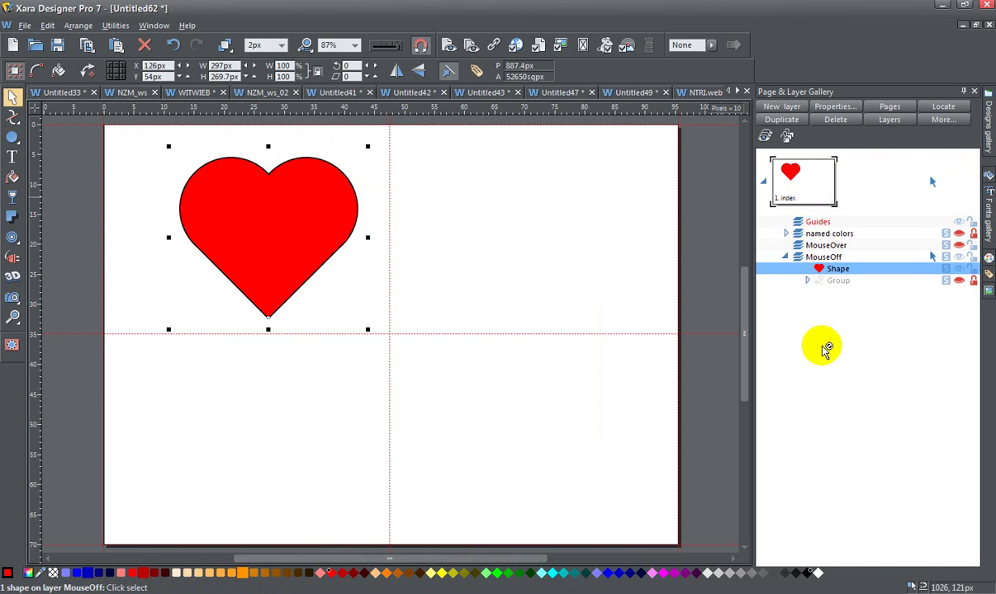
click(958, 281)
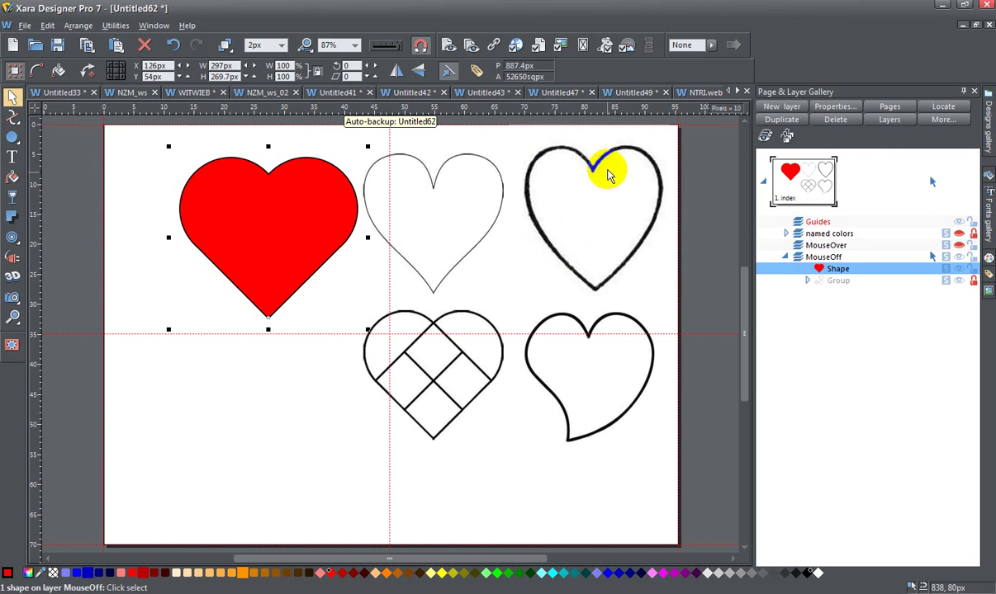
Trace the top-right heart's right side and right lobe with curved line segments
mouse_move(12, 118)
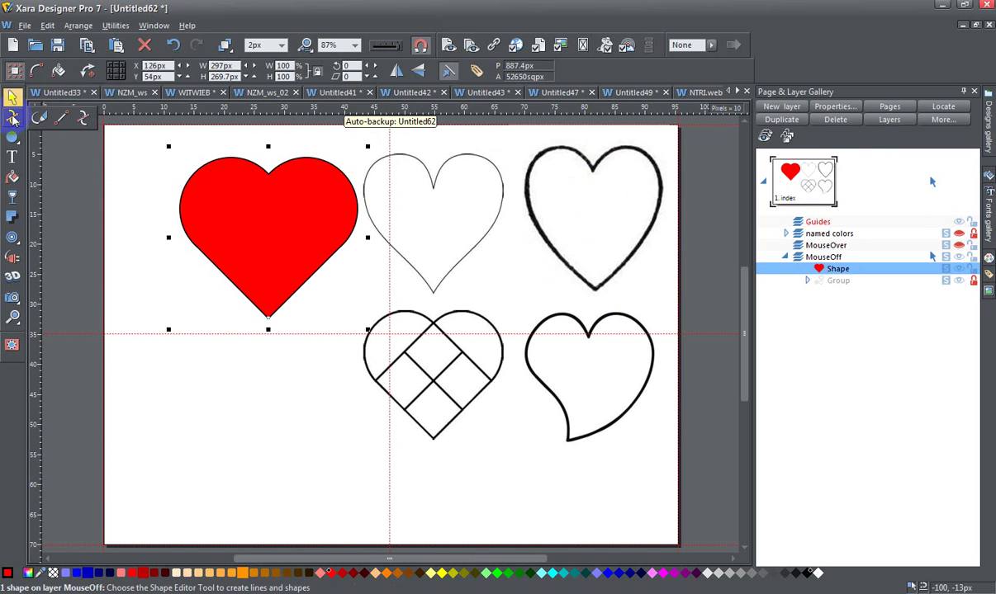
click(12, 118)
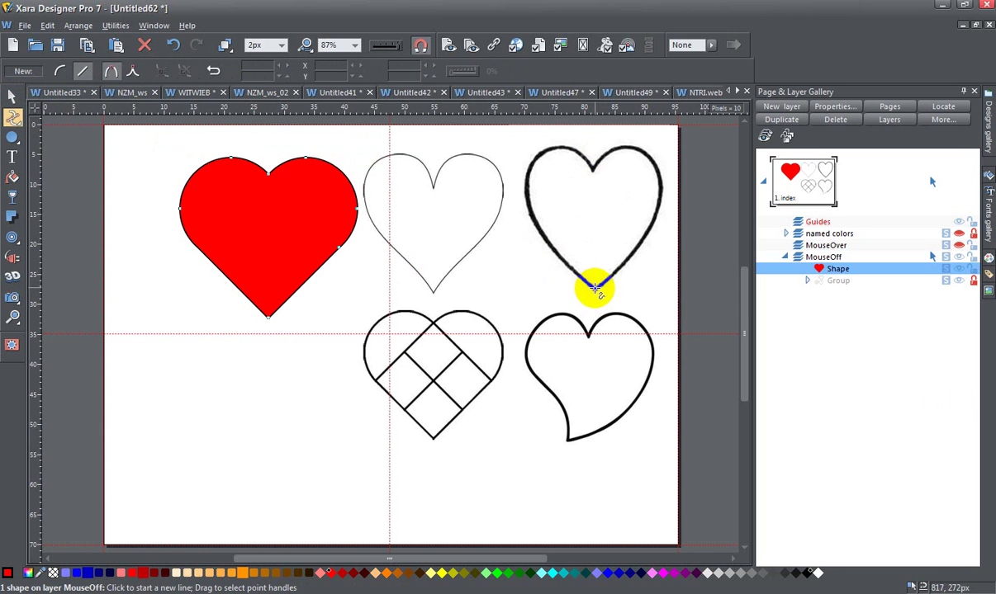
click(595, 287)
click(657, 206)
drag(635, 247, 642, 242)
click(593, 171)
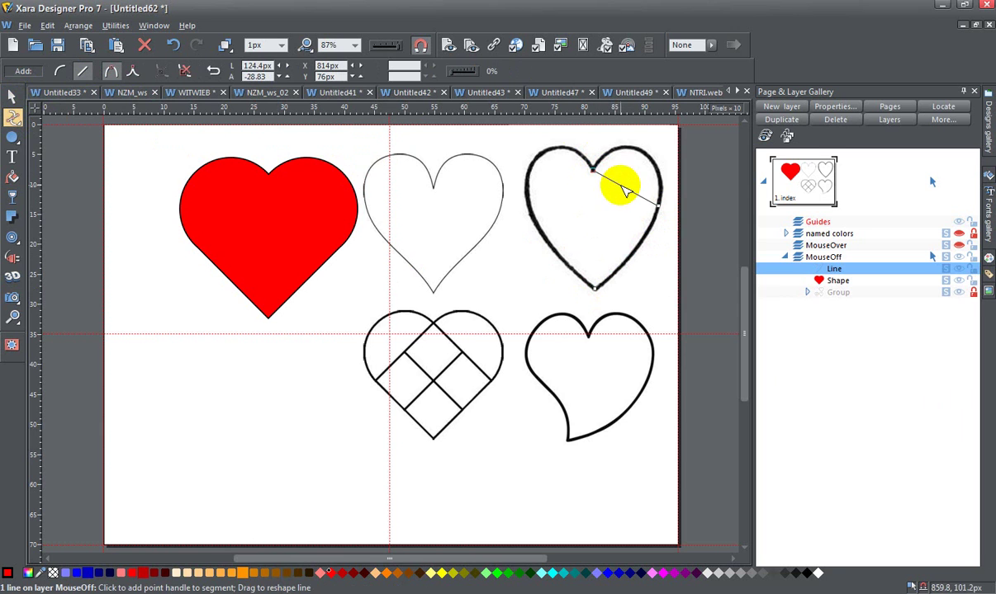
drag(618, 183, 674, 143)
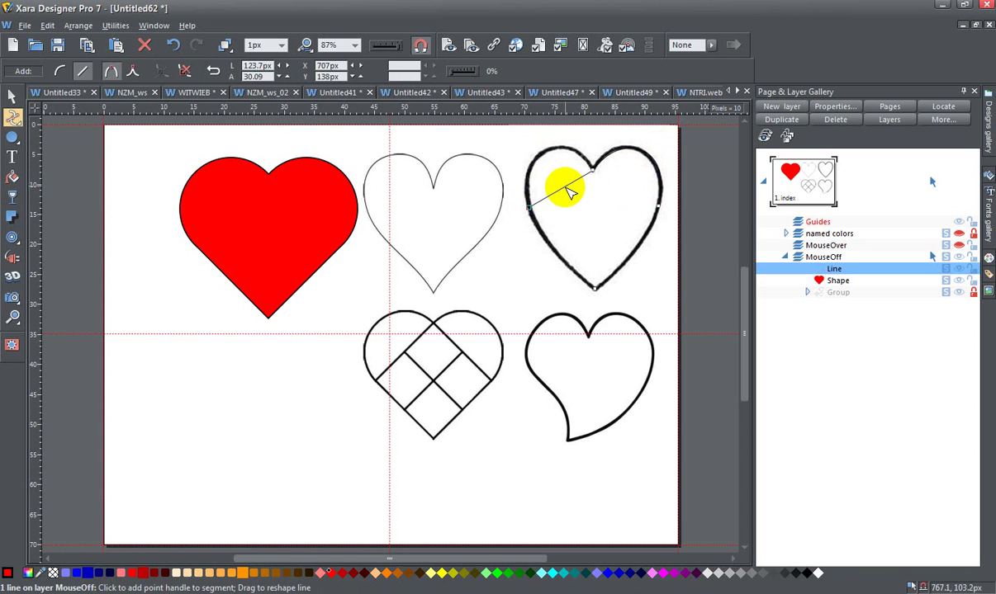
Curve the upper-left lobe and close the outline at the heart's bottom point
drag(566, 181, 516, 160)
drag(746, 277, 746, 264)
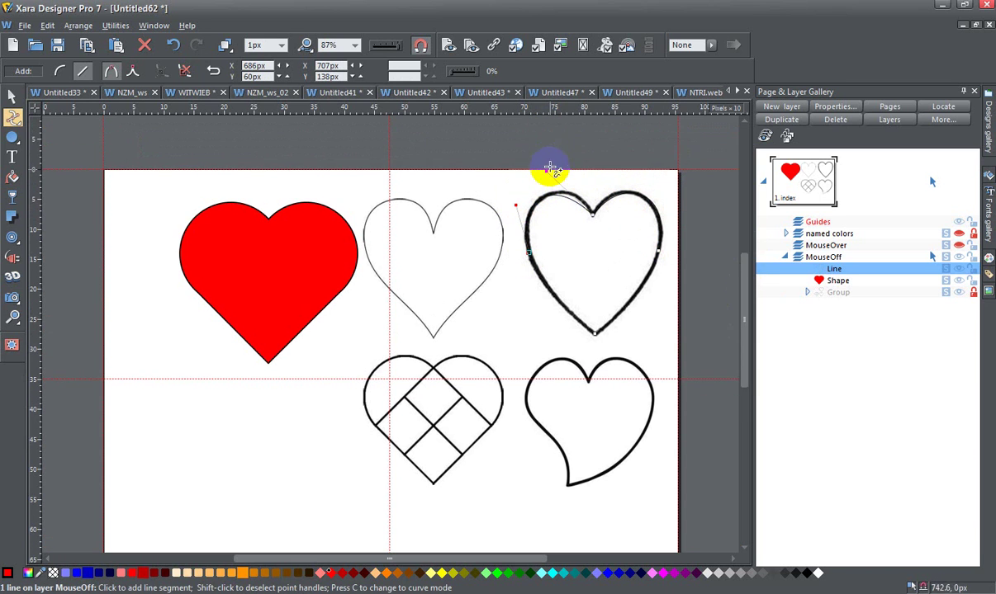
drag(544, 171, 563, 160)
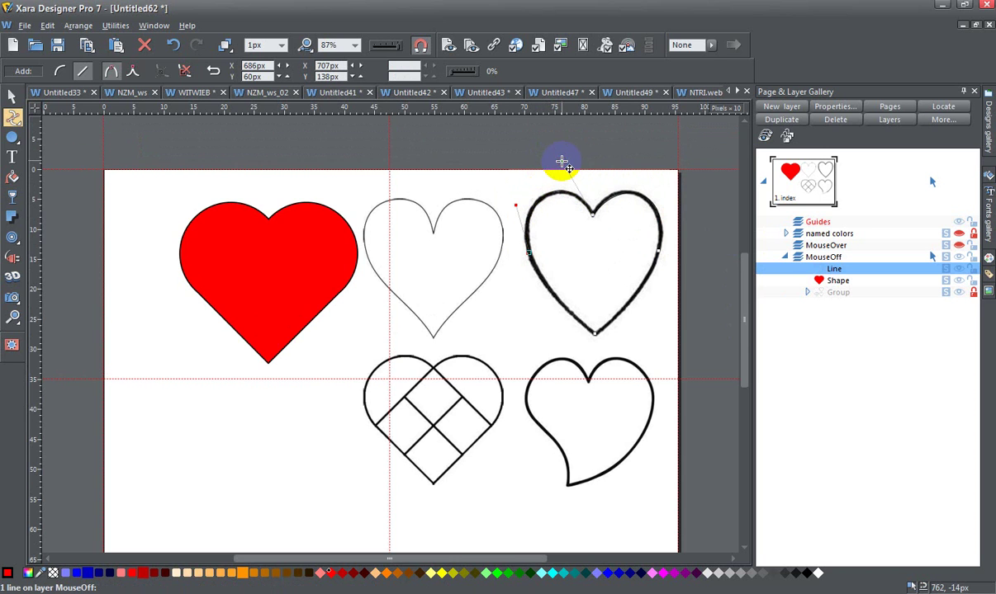
click(600, 338)
drag(589, 334, 578, 281)
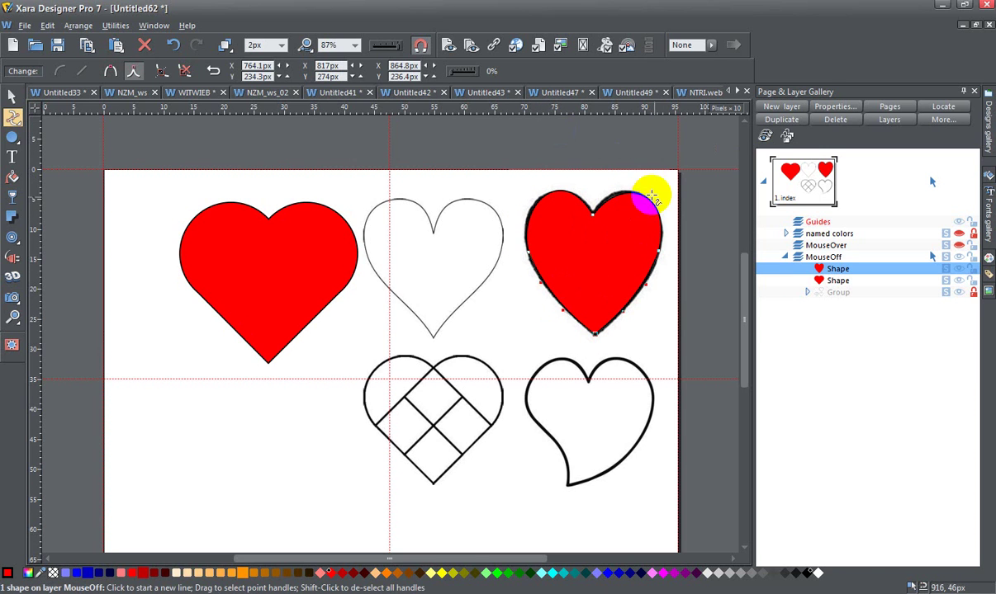
Reshape the traced heart's lobes and add two horizontal guidelines across the heart tops
click(592, 214)
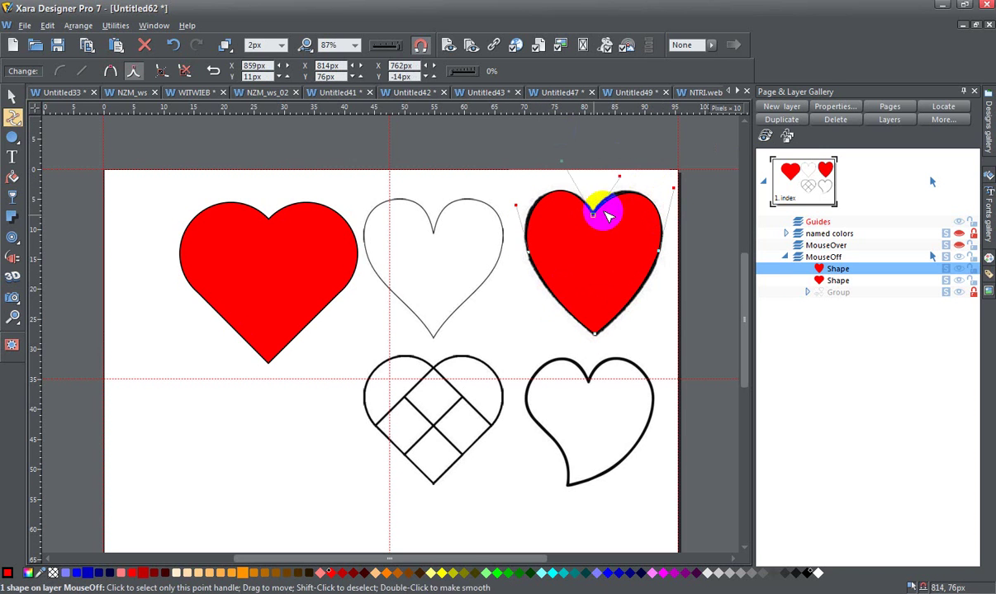
drag(619, 176, 617, 163)
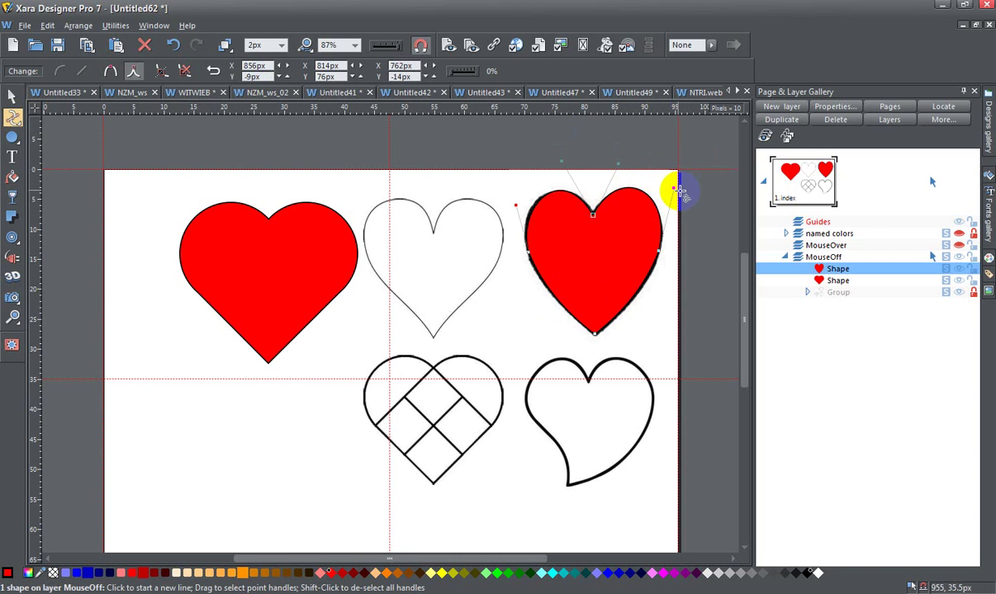
drag(675, 191, 678, 200)
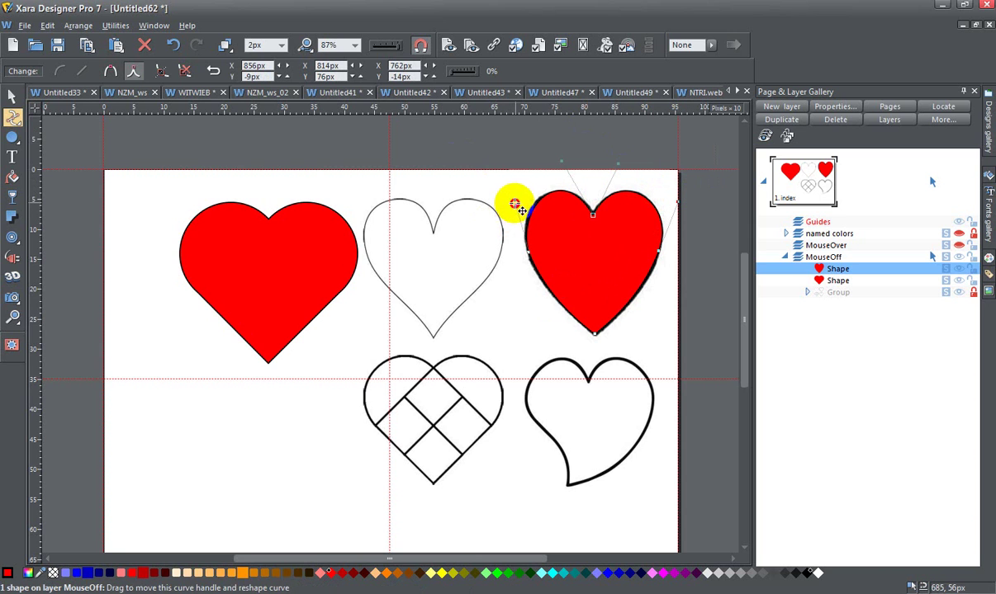
drag(514, 204, 512, 206)
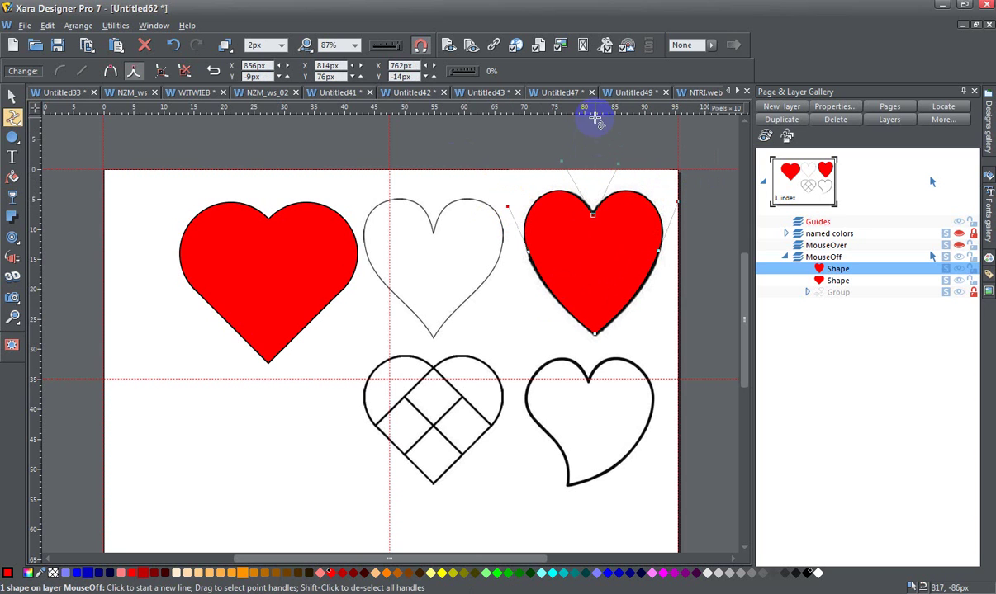
drag(596, 111, 599, 208)
drag(595, 111, 562, 164)
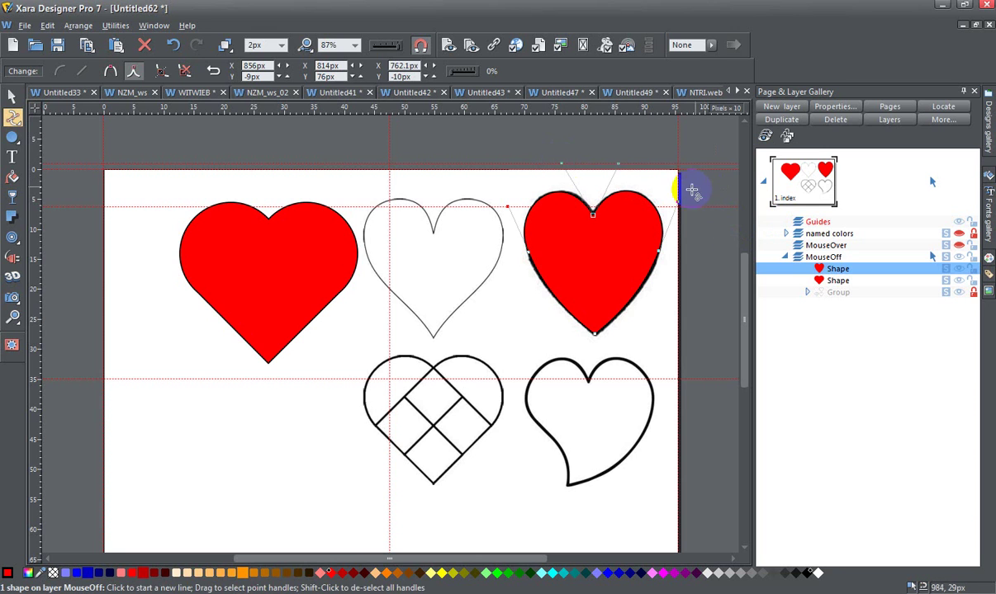
drag(676, 202, 684, 205)
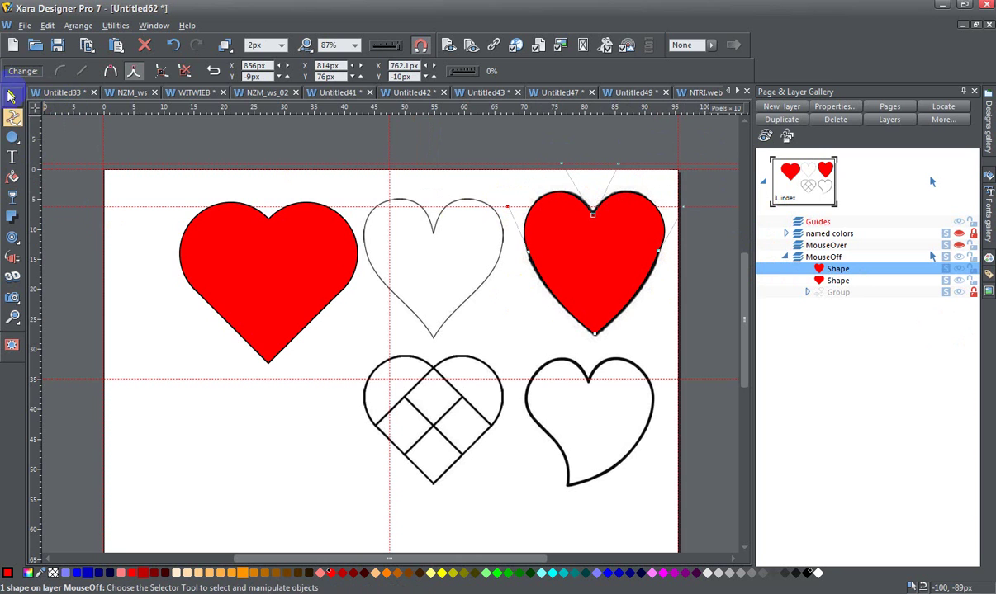
Undo six edits, removing the red fill and leaving an open traced line
click(169, 46)
click(170, 46)
click(169, 46)
click(170, 47)
click(169, 46)
click(169, 46)
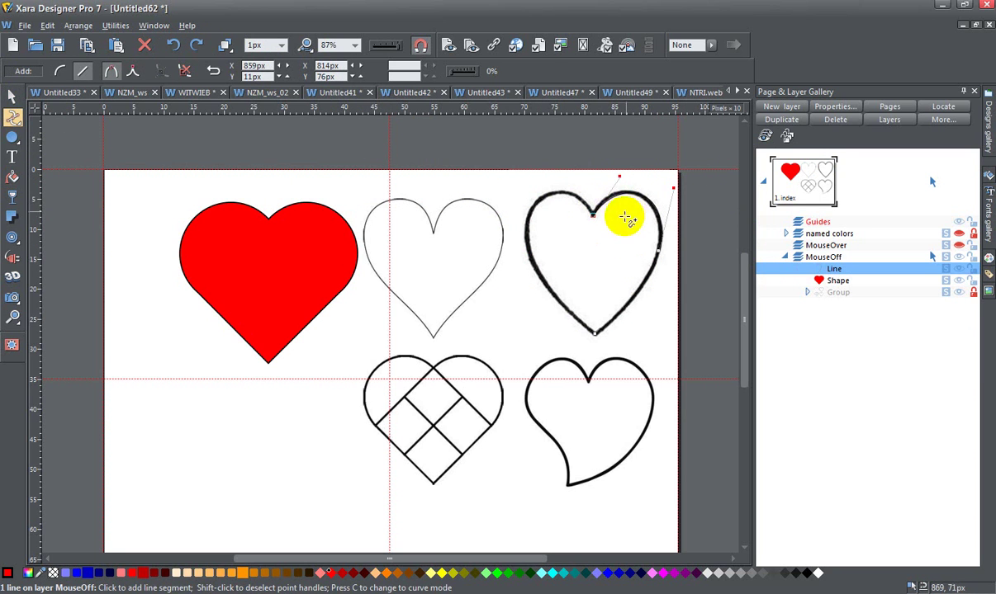
Nudge the half-heart line into the lower-left area and clone it in place with Ctrl+K
click(12, 96)
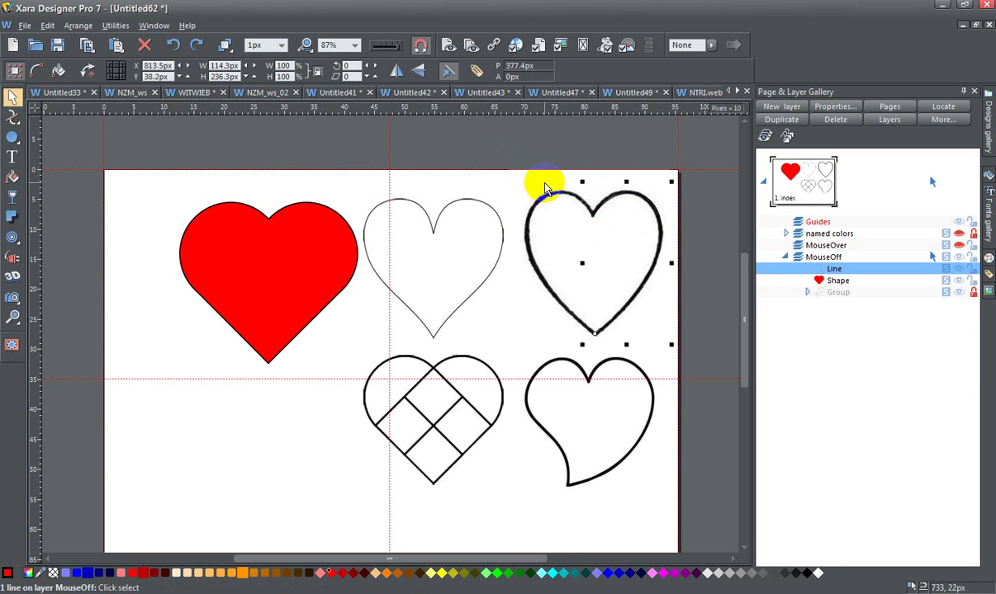
key(Down)
key(Left)
key(Left)
key(Left)
key(Left)
key(Left)
key(Left)
key(Left)
key(Left)
key(Left)
key(Left)
key(Left)
key(Left)
key(Left)
key(Left)
key(Left)
key(Left)
key(Left)
key(Left)
key(Left)
key(Left)
key(Down)
key(Down)
key(Down)
key(Down)
key(Down)
key(Down)
key(Down)
key(Down)
key(Down)
key(Down)
key(Down)
key(Down)
key(Down)
key(Down)
key(Down)
key(Down)
key(Down)
key(Down)
key(Down)
key(Down)
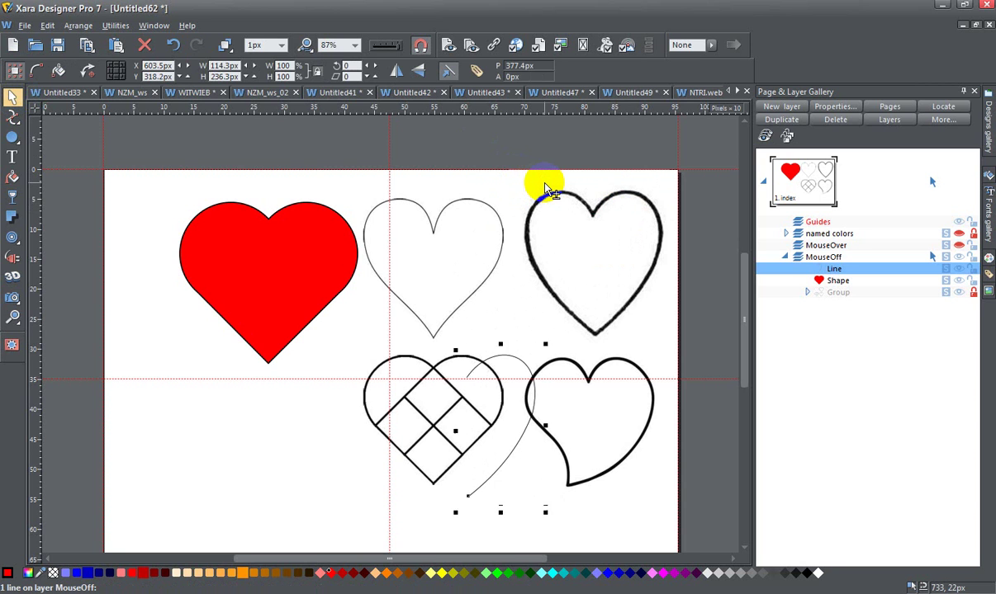
key(Left)
key(Left)
key(Left)
key(Left)
key(Left)
key(Left)
key(Left)
key(Left)
key(Left)
key(Left)
key(Left)
key(Left)
key(Left)
key(Left)
key(Left)
key(Left)
key(Left)
key(Left)
key(Left)
key(Left)
key(Left)
key(Down)
key(Down)
key(Down)
key(Down)
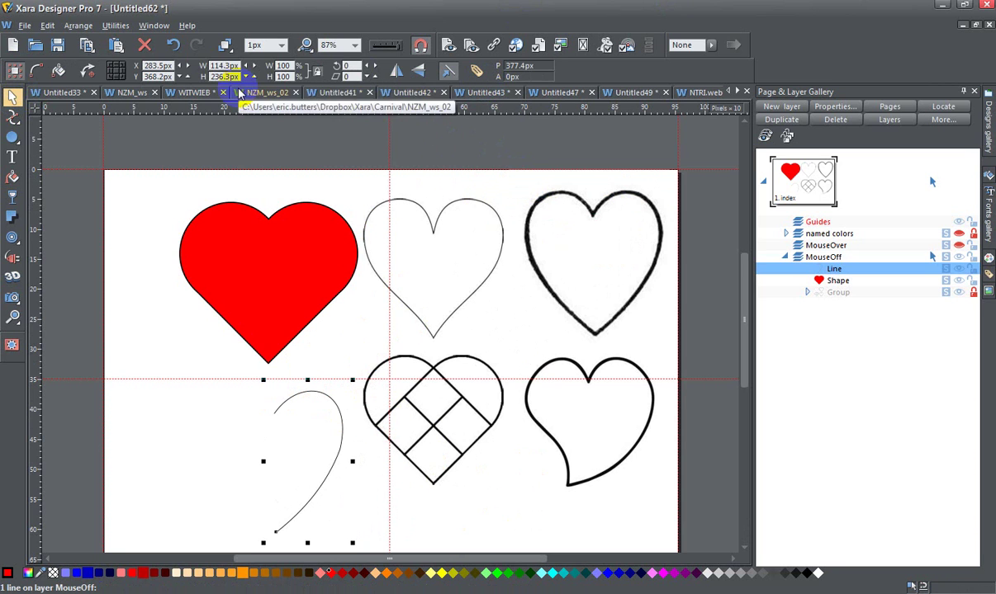
key(ctrl+k)
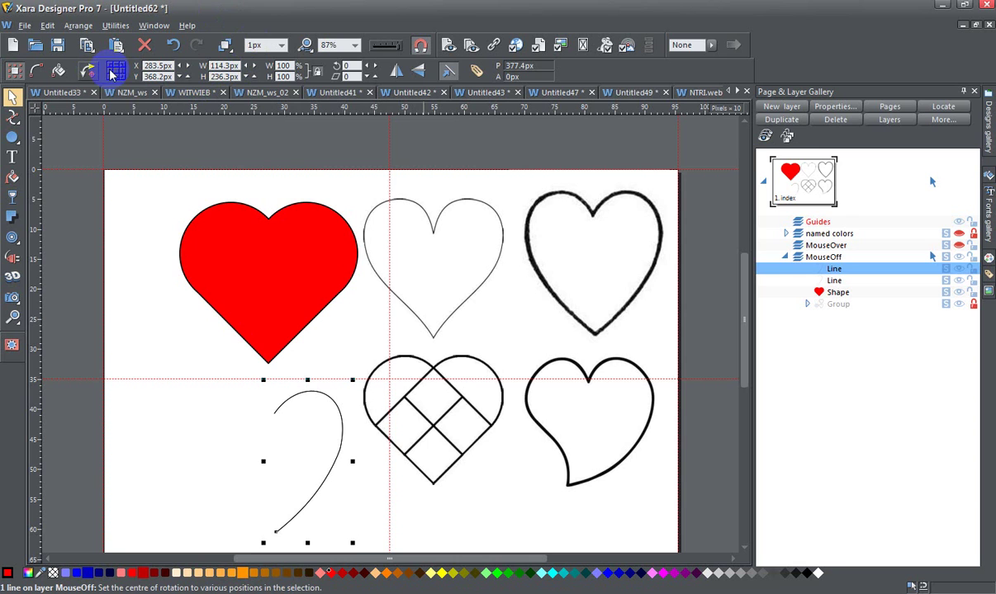
Set the copy's rotation centre to its left edge and flip it horizontally
click(94, 73)
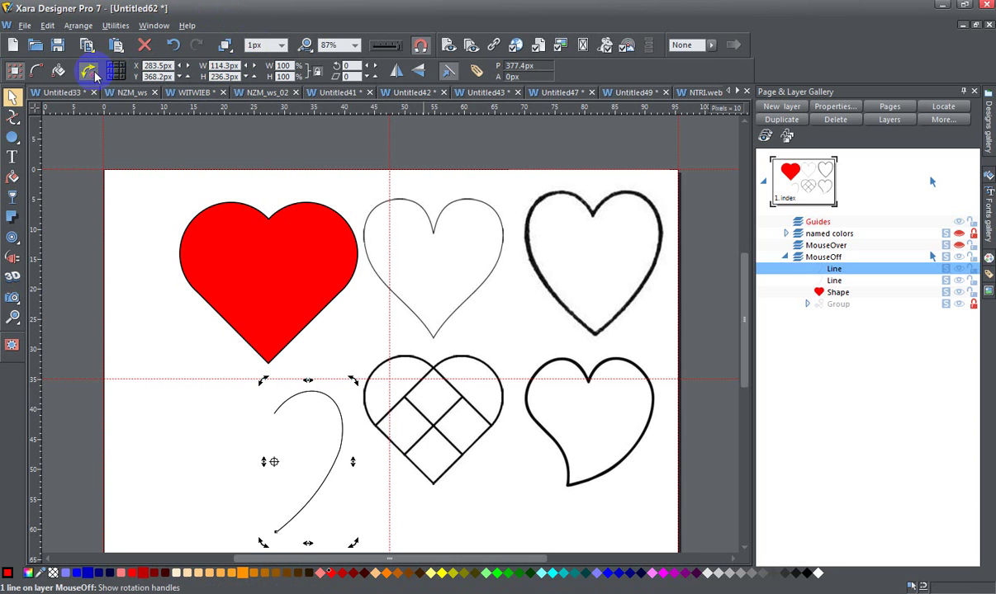
click(267, 476)
click(157, 69)
click(117, 73)
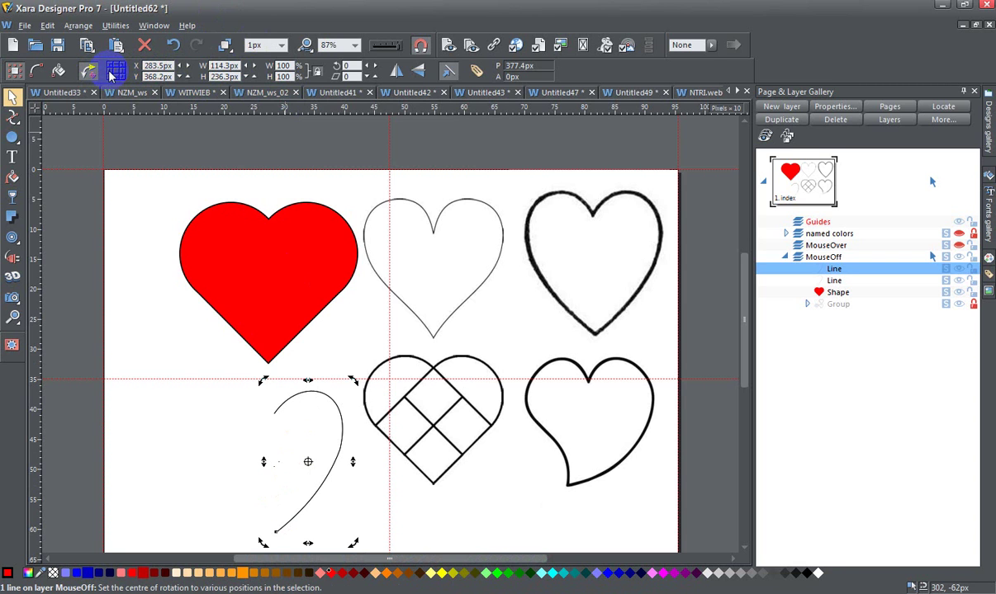
click(112, 74)
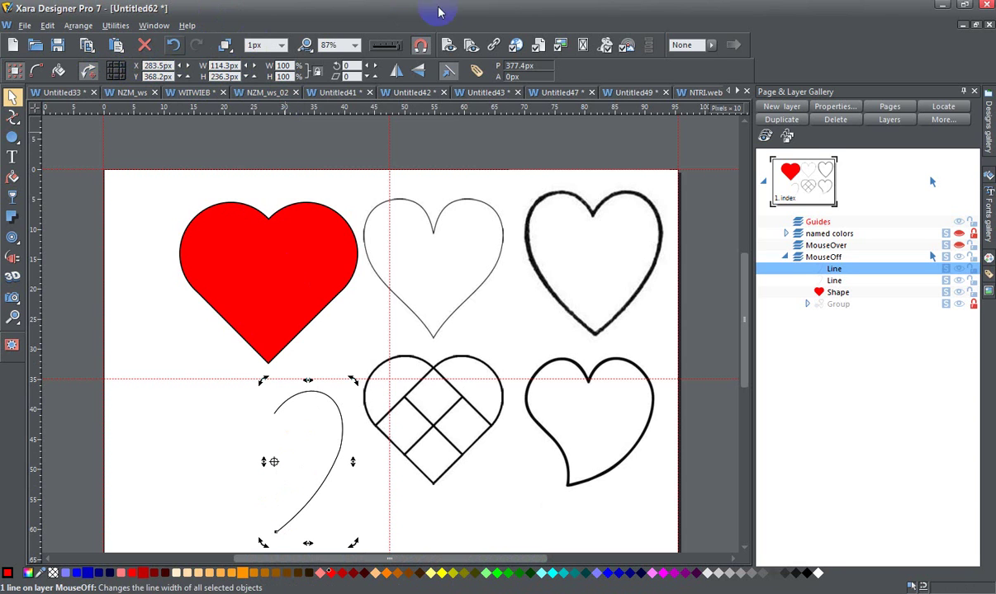
click(396, 72)
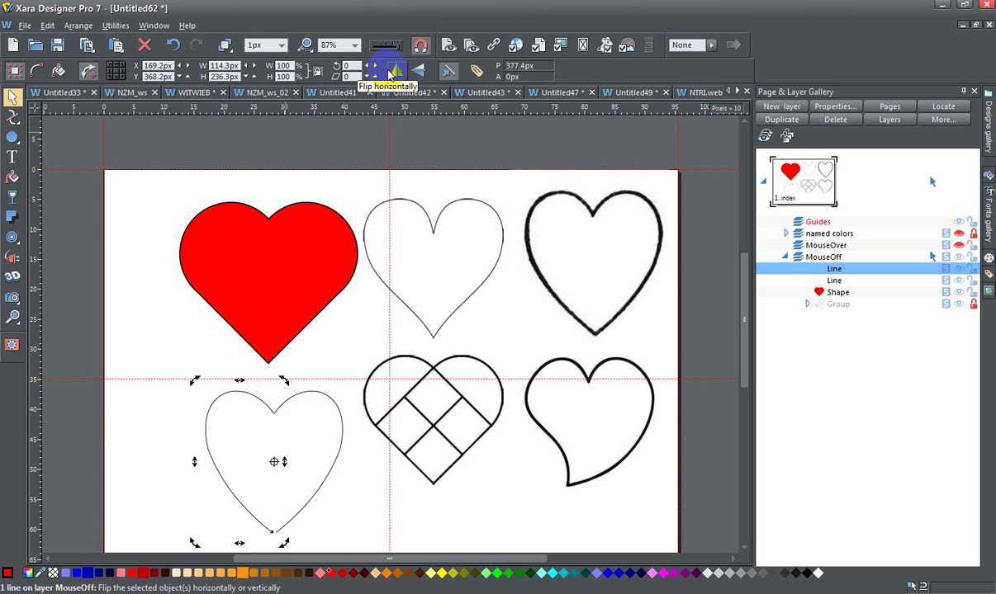
click(13, 317)
drag(180, 367, 347, 517)
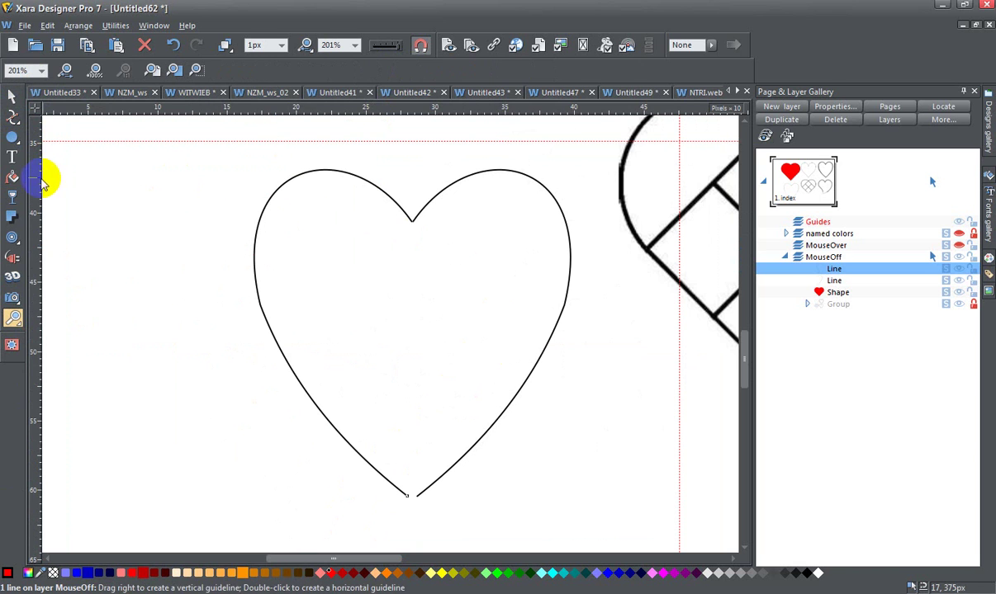
Add a vertical guideline through the heart's centre, select both halves and zoom into the top notch
drag(45, 177, 412, 265)
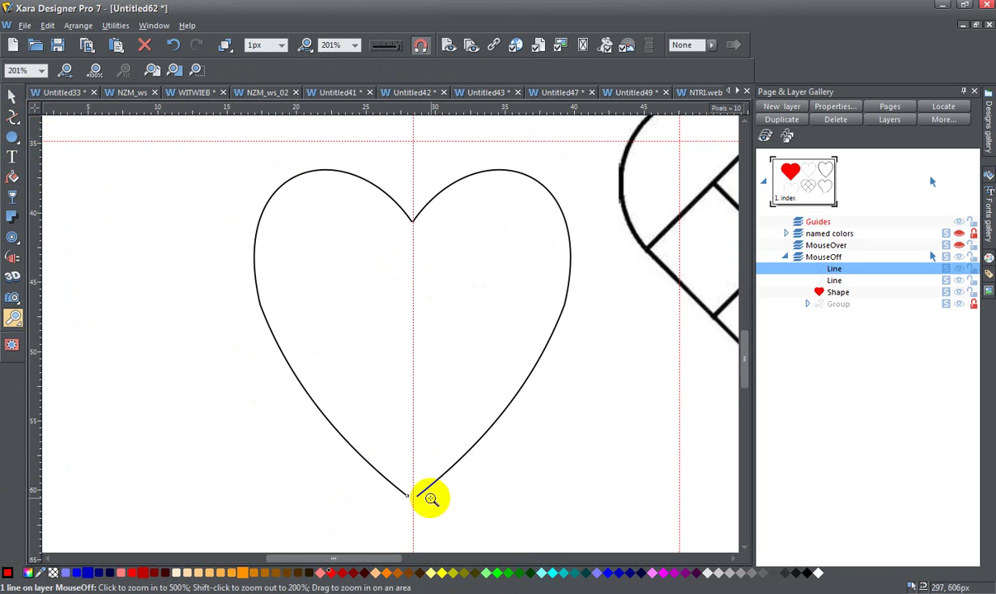
mouse_move(11, 126)
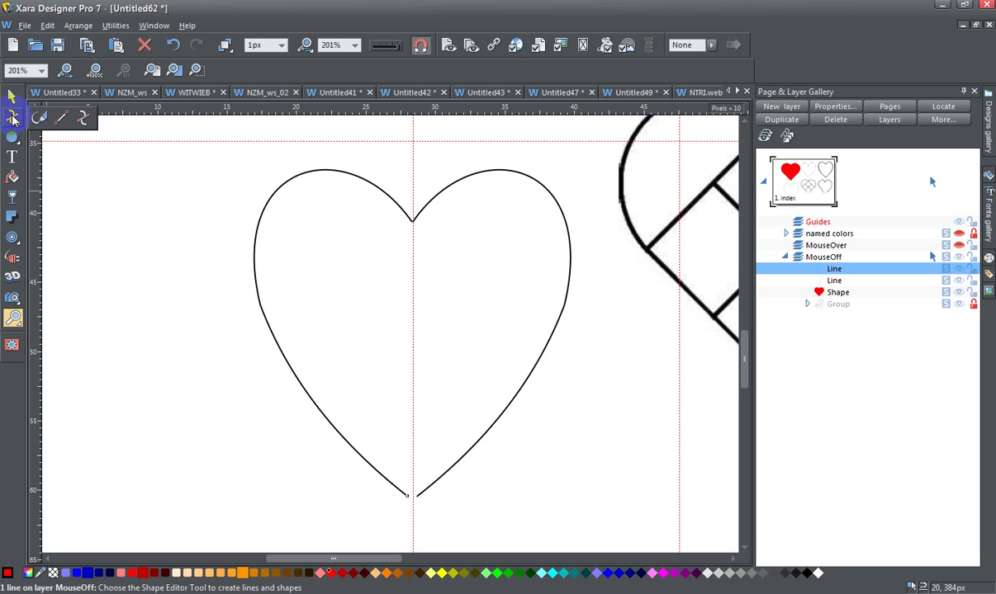
click(12, 97)
click(615, 381)
drag(588, 510, 210, 121)
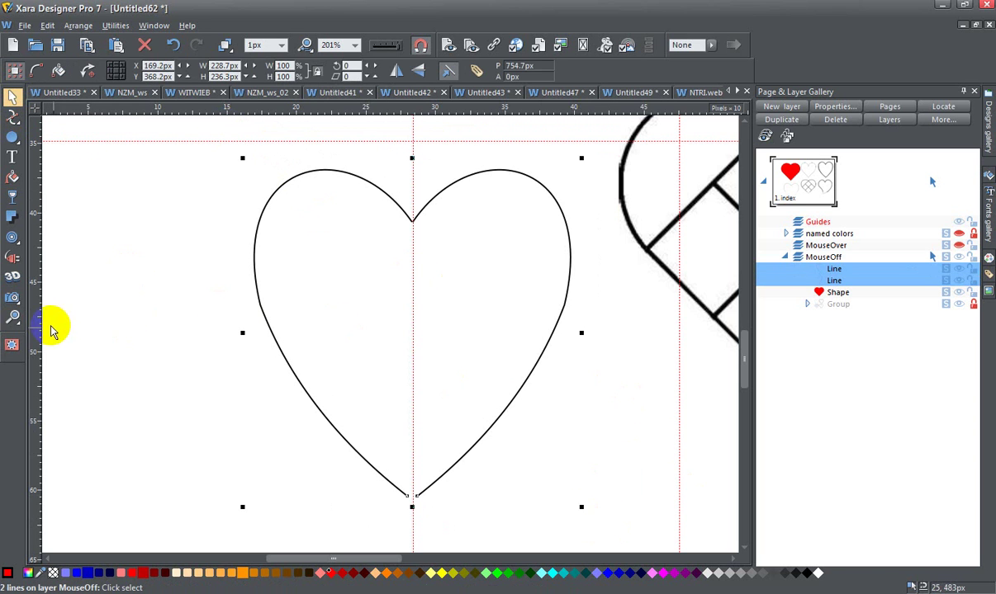
click(15, 317)
drag(361, 176, 458, 254)
Join the left and right heart halves at the top notch
click(12, 116)
drag(368, 353, 377, 356)
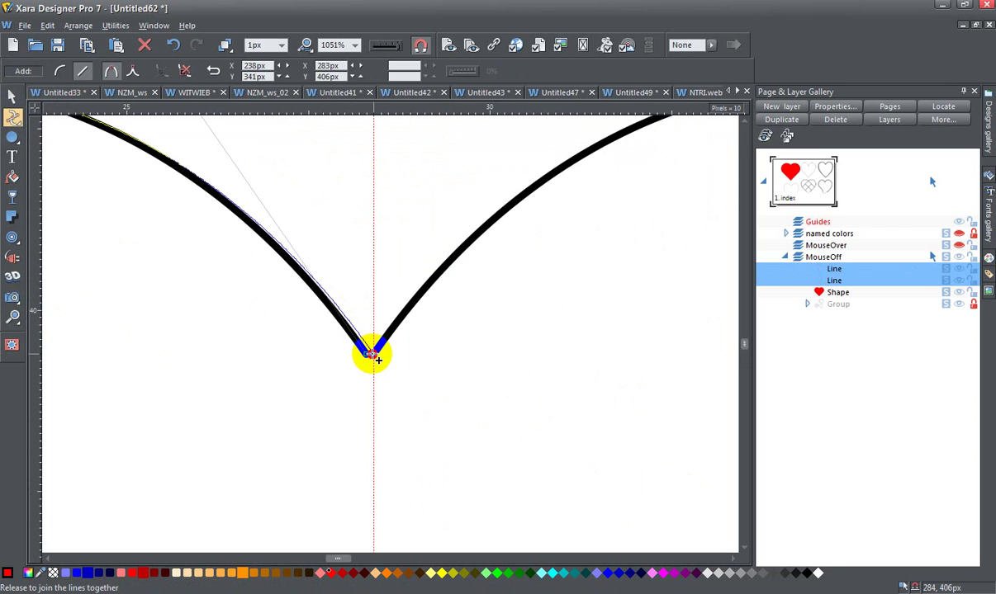
drag(376, 357, 378, 358)
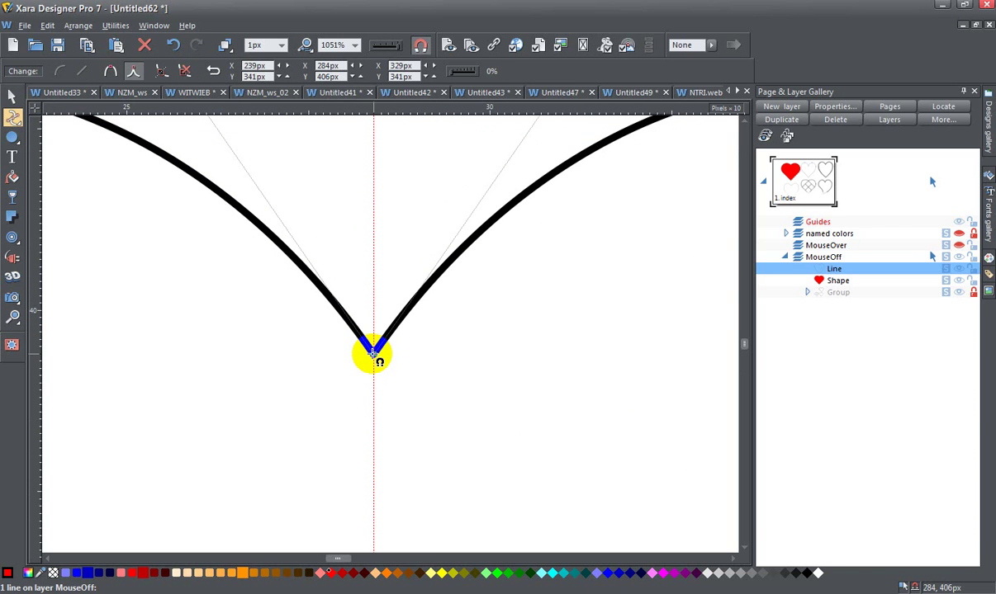
click(743, 353)
drag(743, 353, 743, 378)
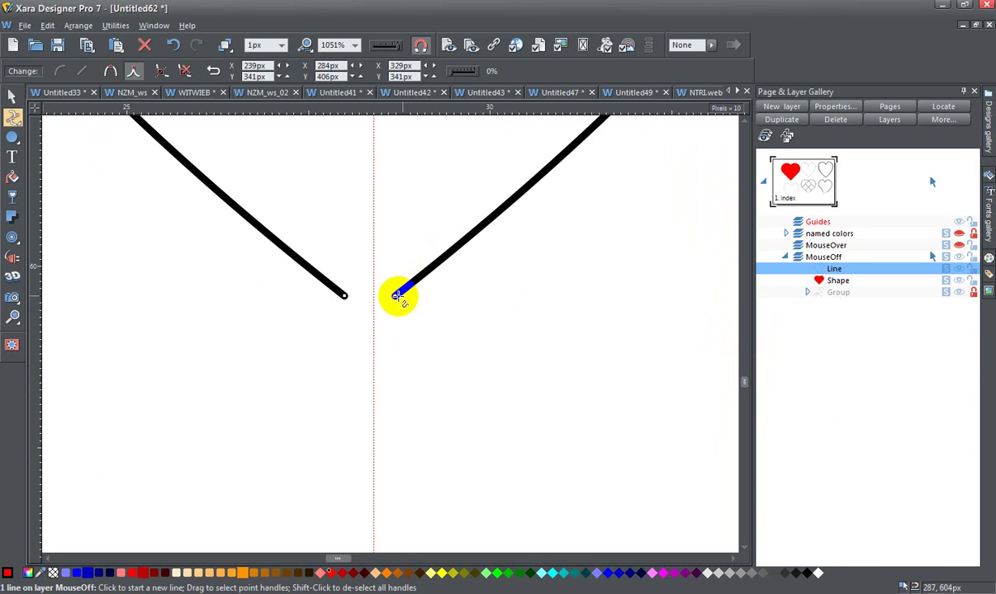
Join the bottom endpoints at the tip, closing the outline into a red-filled heart
drag(396, 297, 373, 311)
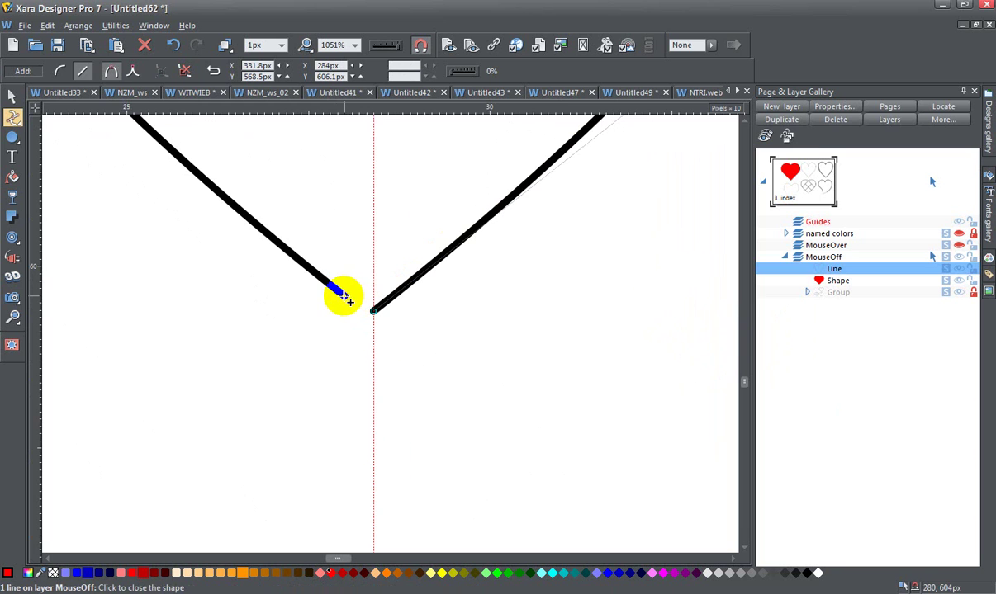
click(345, 297)
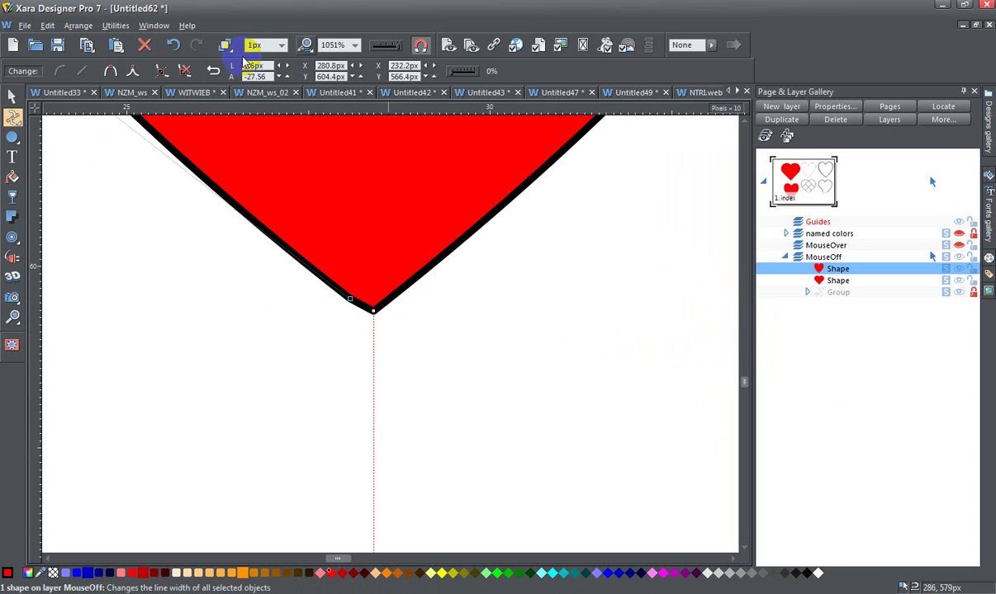
click(171, 46)
click(171, 46)
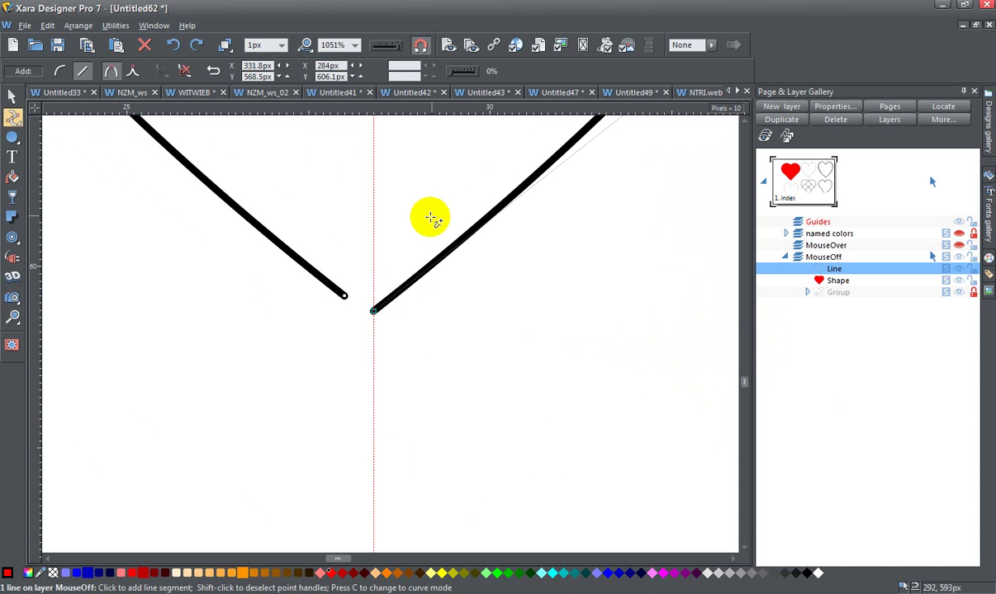
click(341, 297)
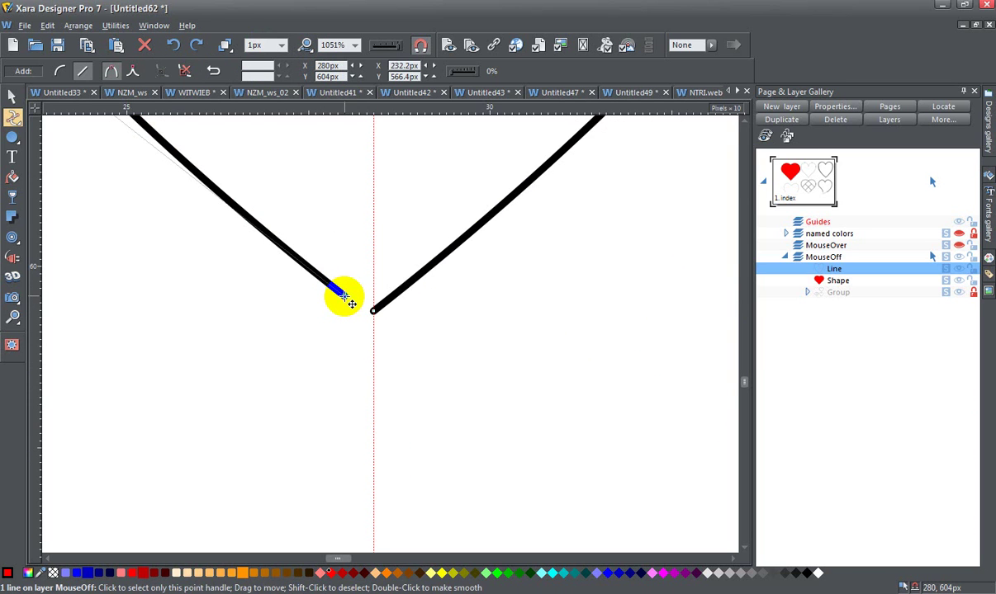
drag(341, 297, 373, 313)
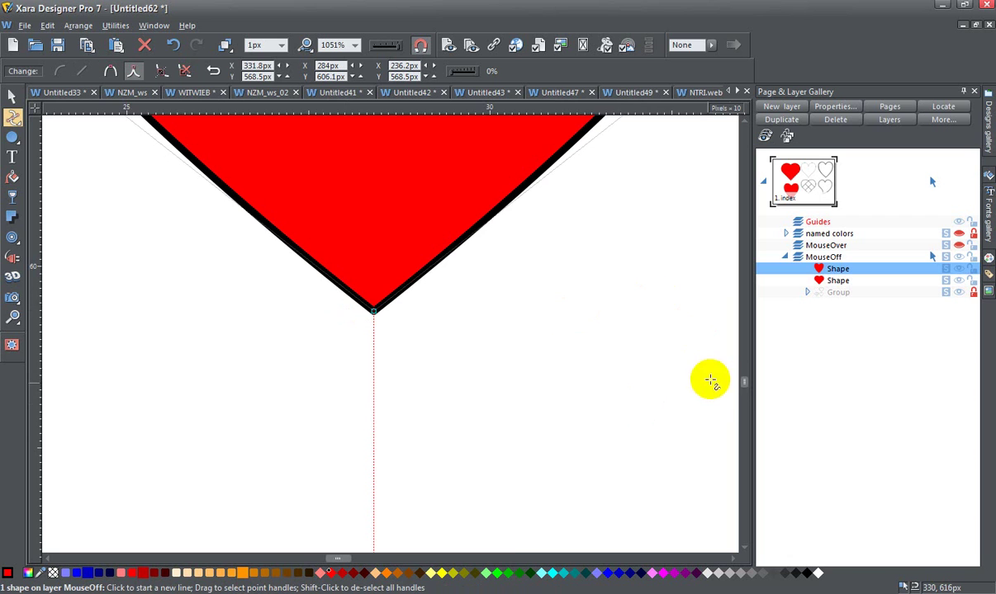
drag(743, 382, 744, 376)
click(356, 45)
Stretch the lower red heart to about 250 px wide and hide the four outline hearts
click(330, 193)
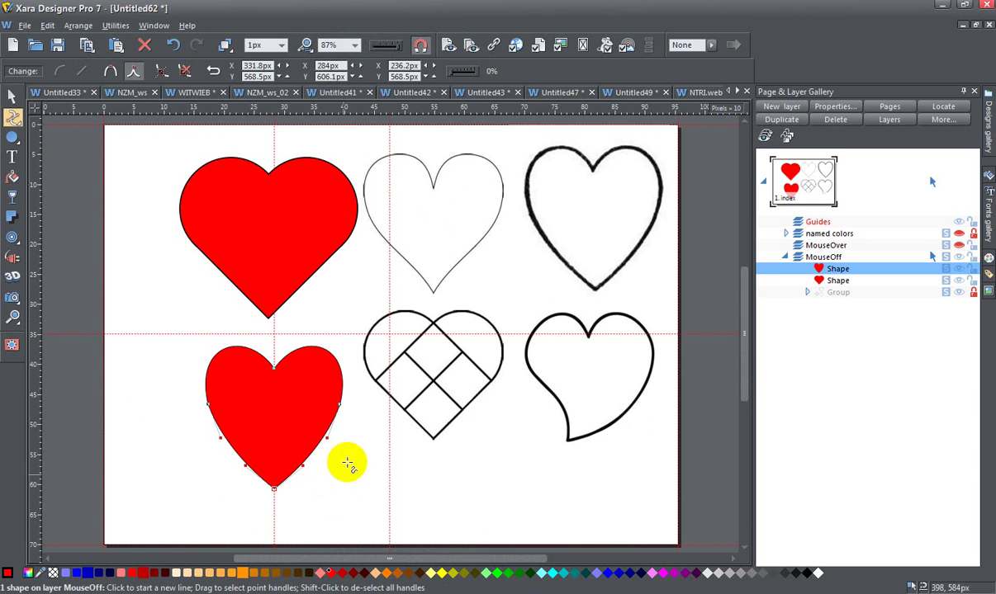
click(12, 96)
click(366, 482)
click(284, 404)
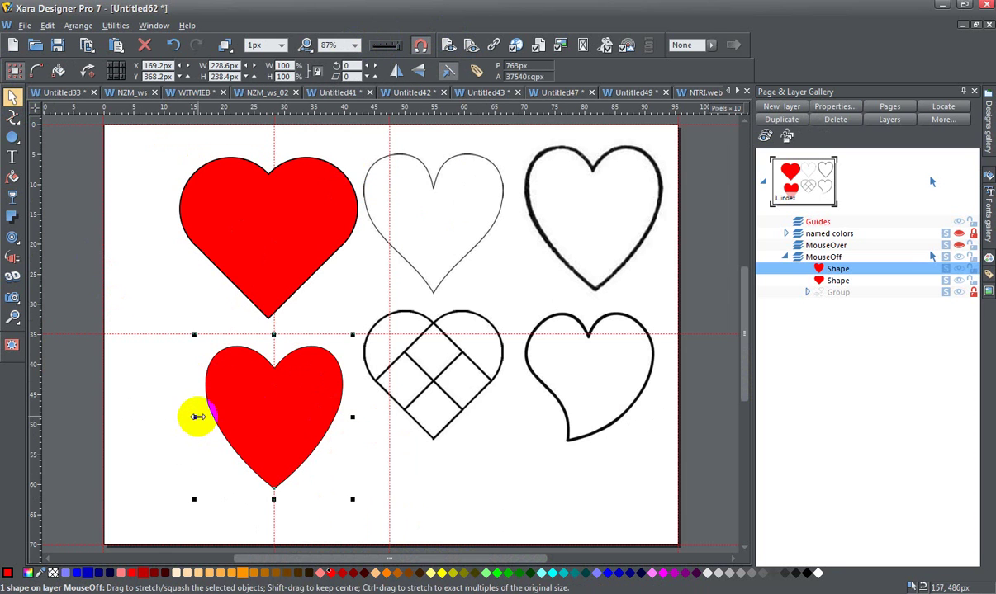
mouse_move(194, 419)
mouse_down()
mouse_move(167, 419)
mouse_move(185, 423)
mouse_up()
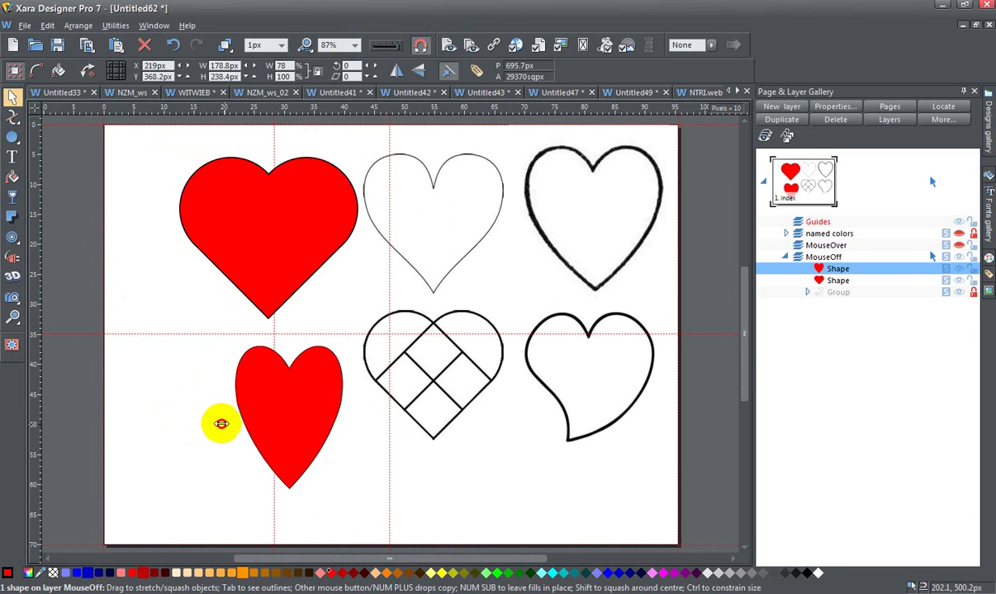
drag(201, 422, 178, 426)
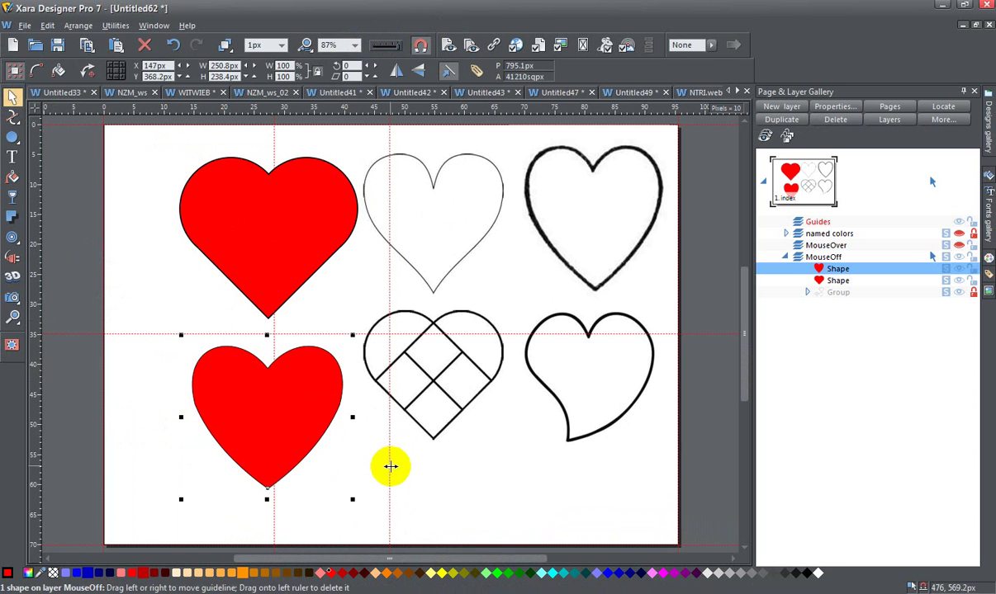
click(444, 462)
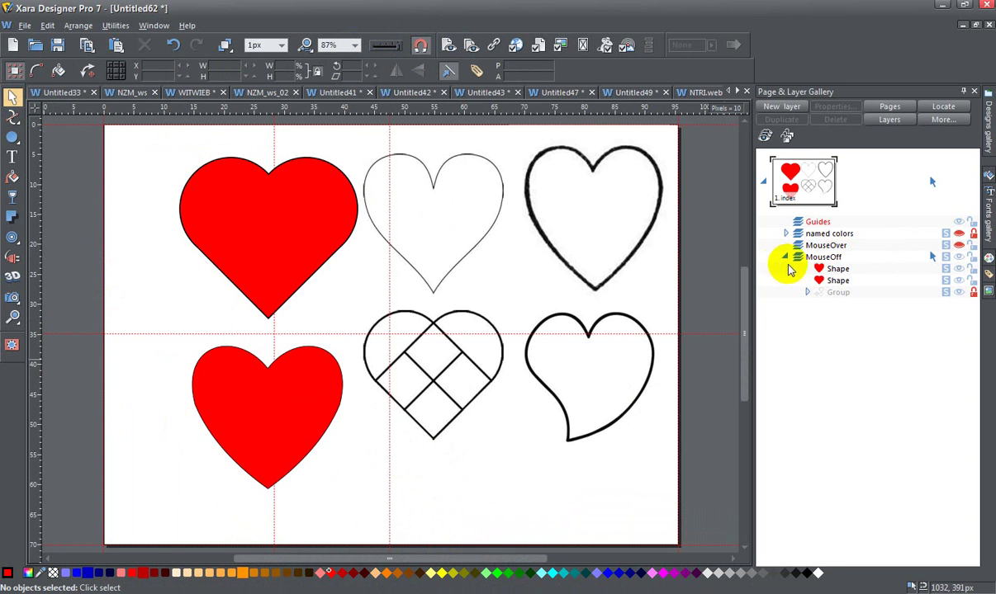
click(960, 293)
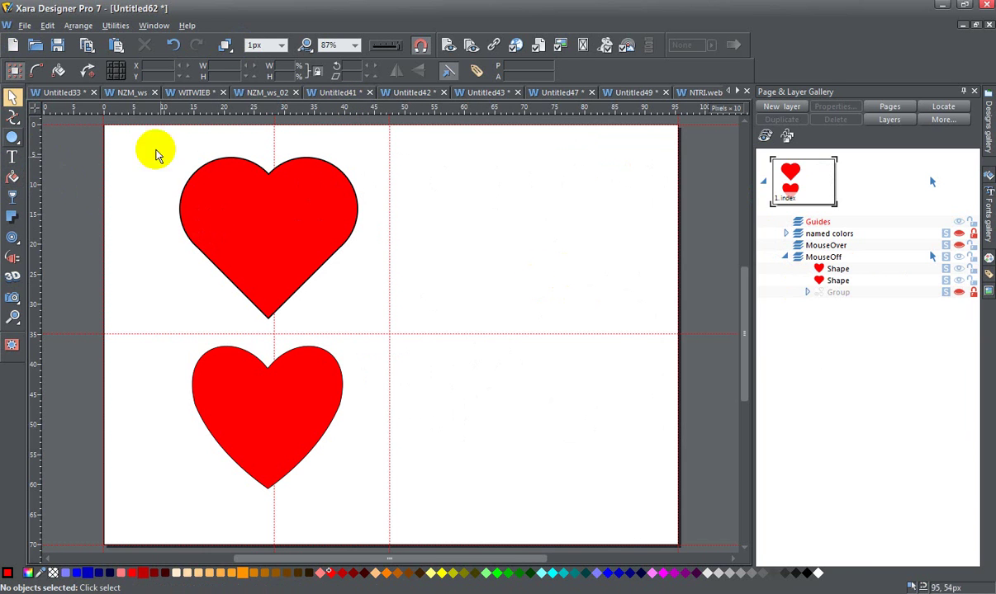
Draw a red square in the upper-right quarter and clone it, nudging the copy directly above
click(16, 138)
click(39, 132)
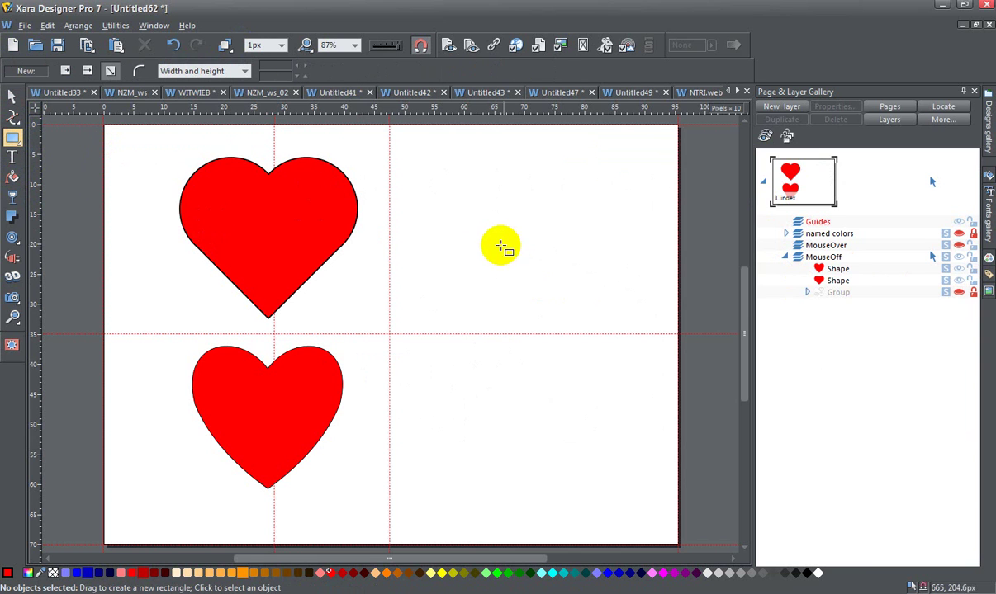
drag(484, 224, 565, 323)
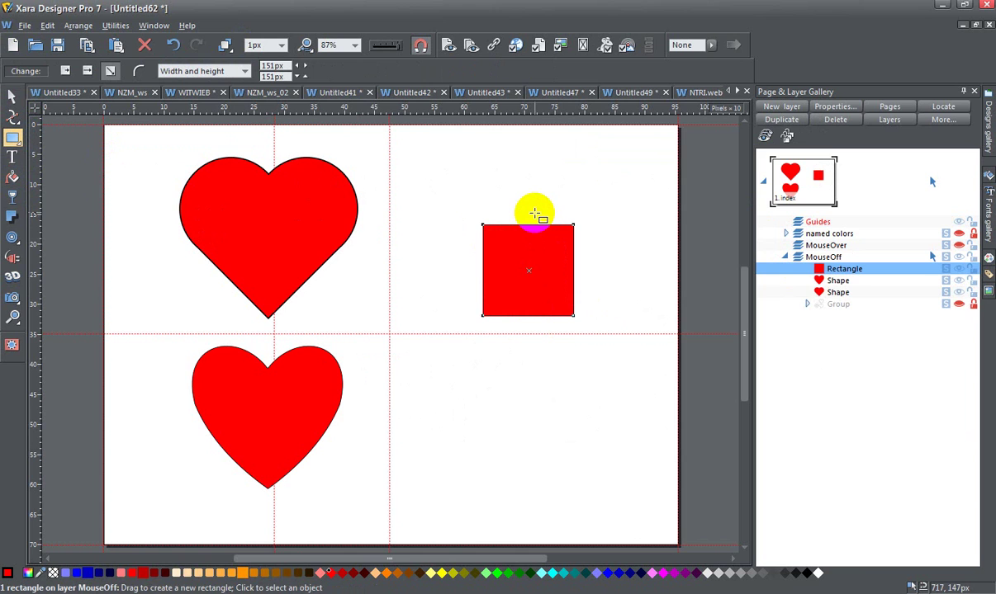
key(ctrl+k)
key(Up)
key(Up)
key(Up)
key(Up)
key(Up)
key(Up)
key(Up)
key(Up)
key(Up)
key(Up)
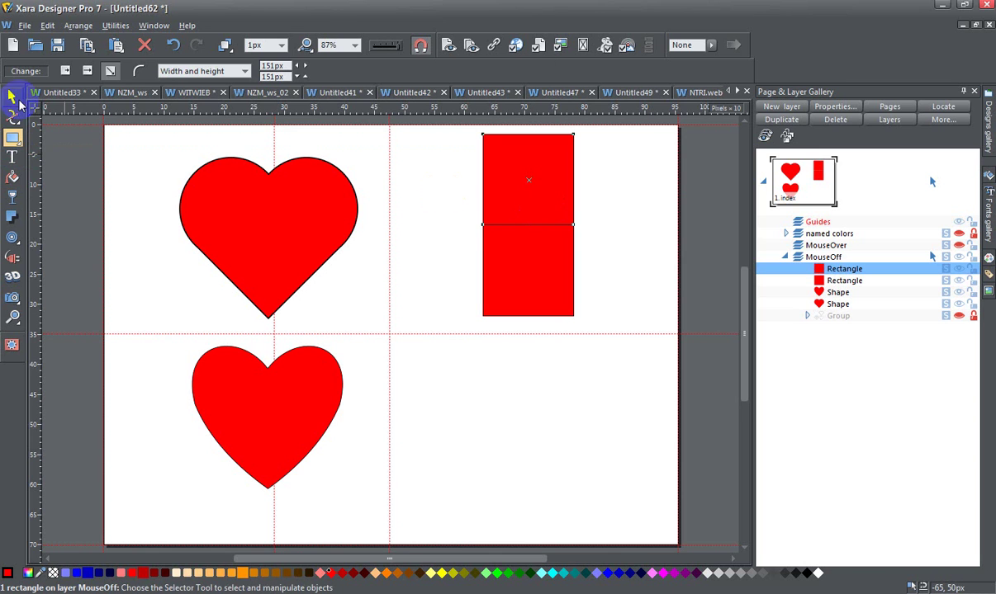
click(12, 96)
drag(746, 266, 327, 142)
Move both red squares from their layer onto the Guides layer
drag(409, 151, 620, 396)
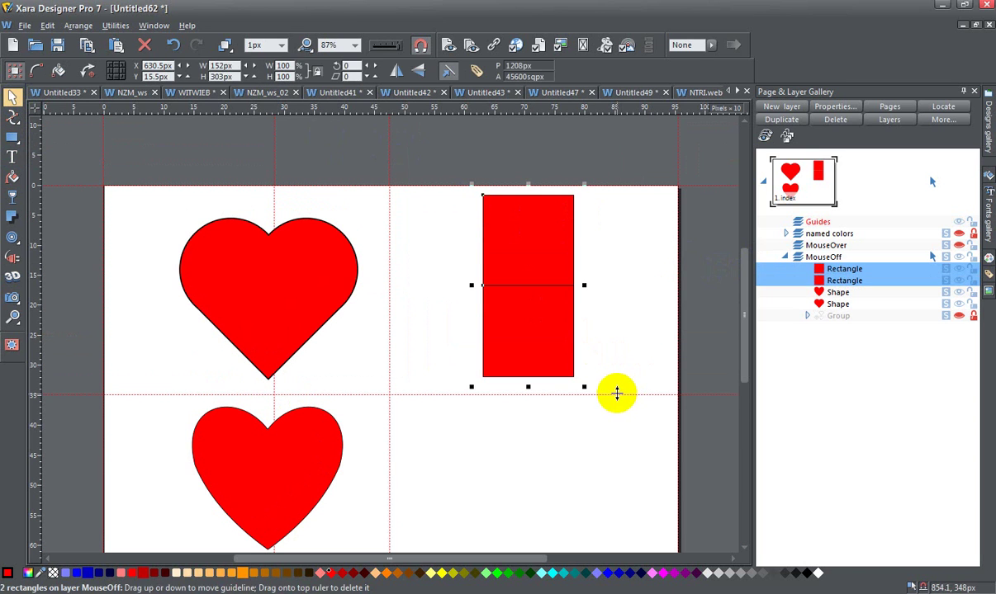
key(Delete)
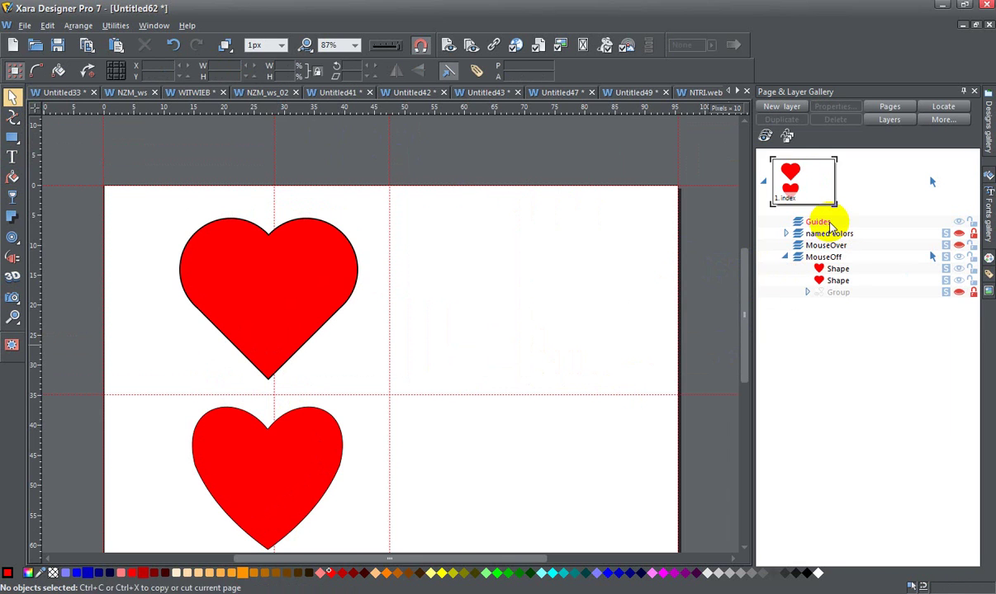
click(828, 223)
key(ctrl+v)
Nudge the guide squares onto the horizontal guide at Y 45.5 px and lock the Guides layer
key(Left)
key(Left)
key(Left)
key(Left)
key(Left)
key(Left)
key(Left)
key(Left)
key(Left)
key(Left)
key(Left)
key(Left)
key(Left)
key(Left)
key(Left)
key(Left)
key(Left)
key(Left)
key(Left)
key(Left)
key(Right)
key(Down)
key(Down)
key(Down)
key(Down)
key(Down)
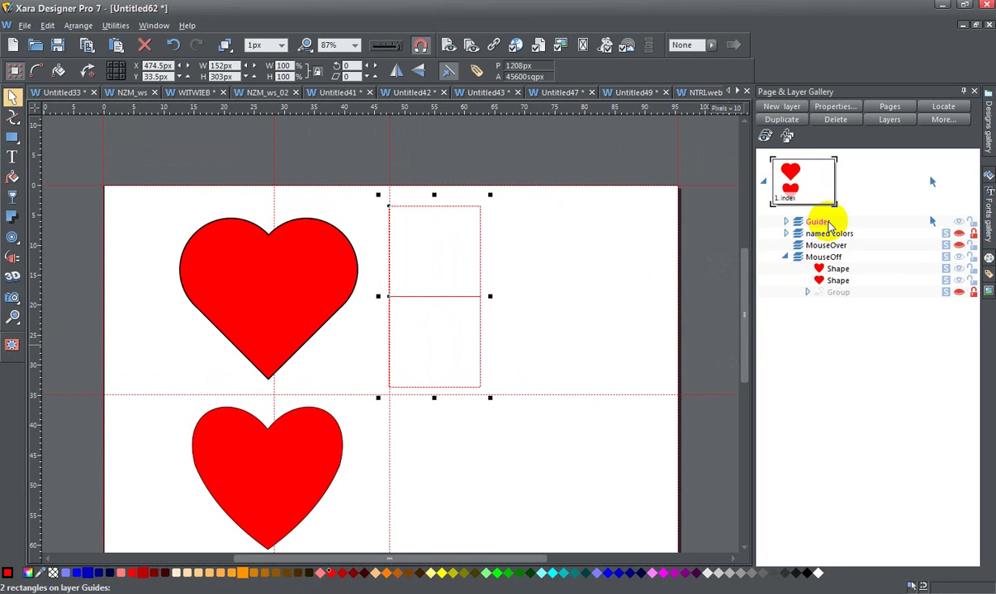
key(Down)
key(Down)
key(Down)
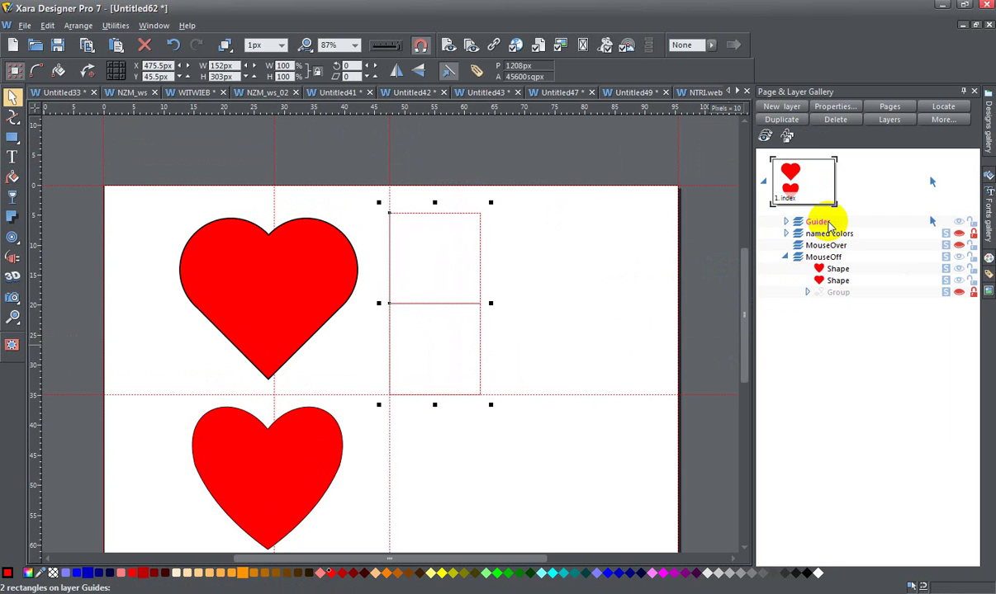
click(973, 222)
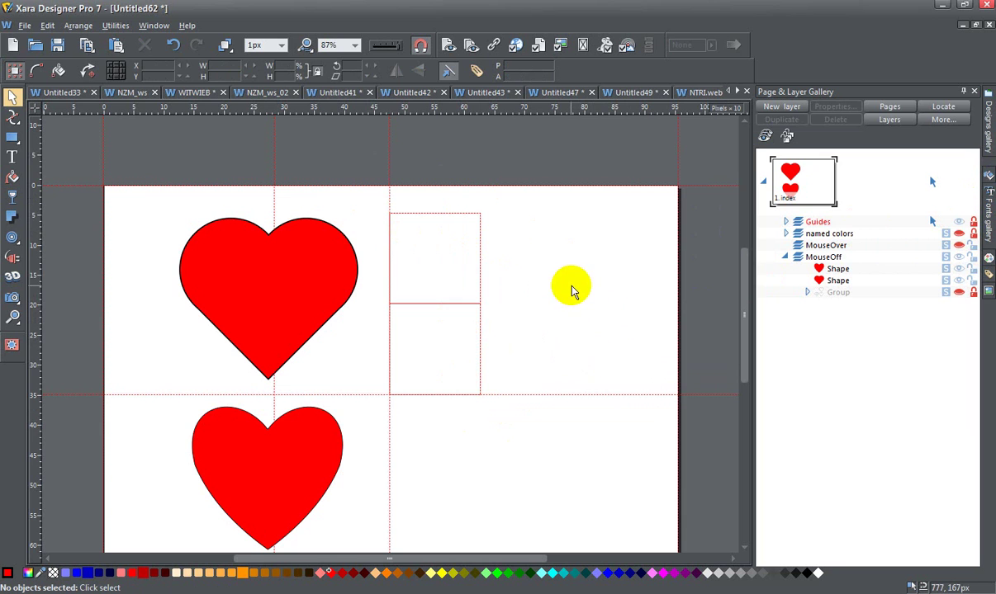
Undo the stray line drawn on the locked Guides layer and make MouseOff the drawing layer
click(12, 117)
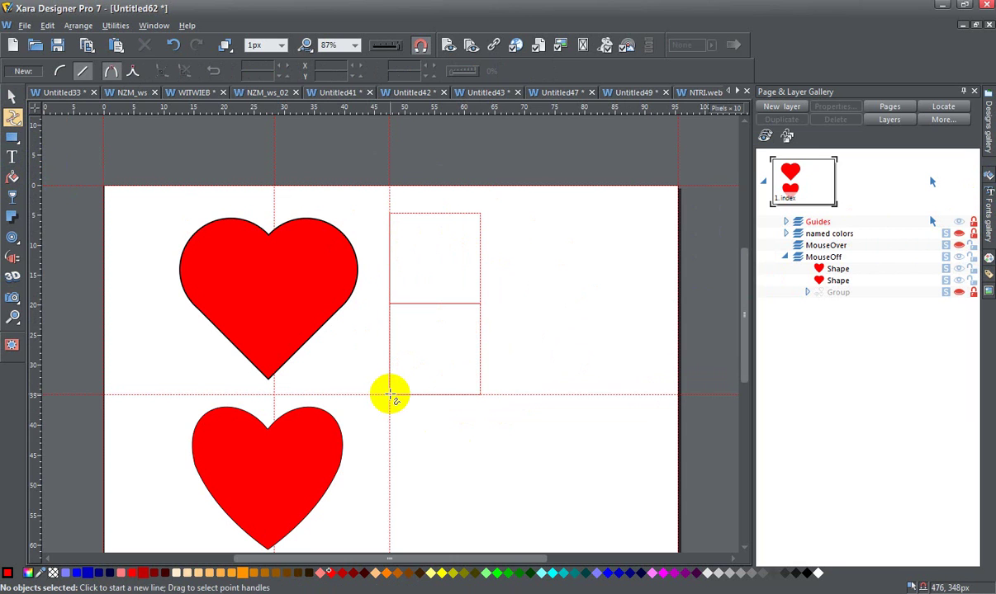
click(389, 395)
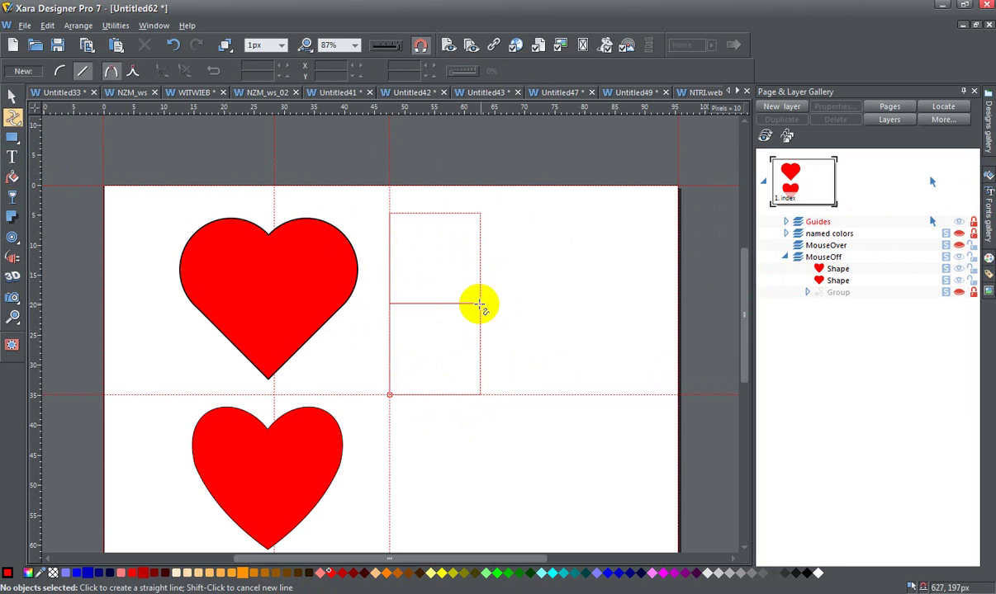
click(479, 304)
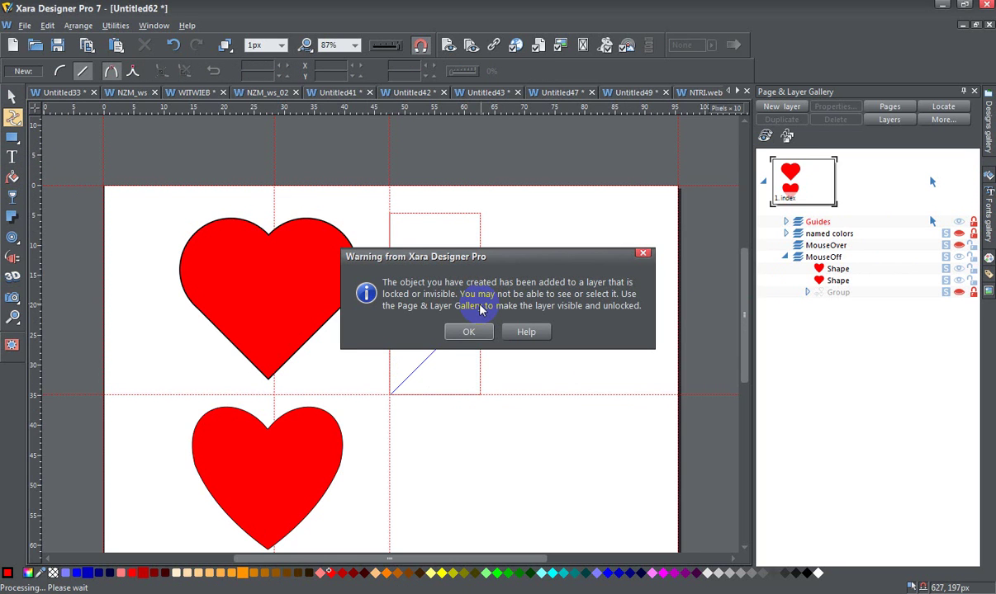
click(468, 332)
click(172, 44)
click(173, 44)
click(825, 258)
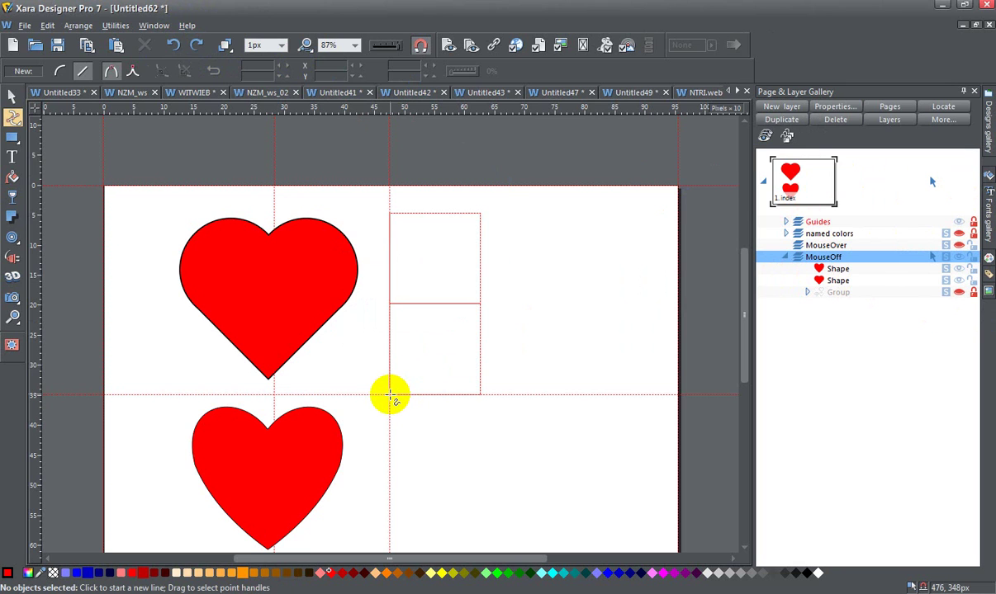
click(390, 395)
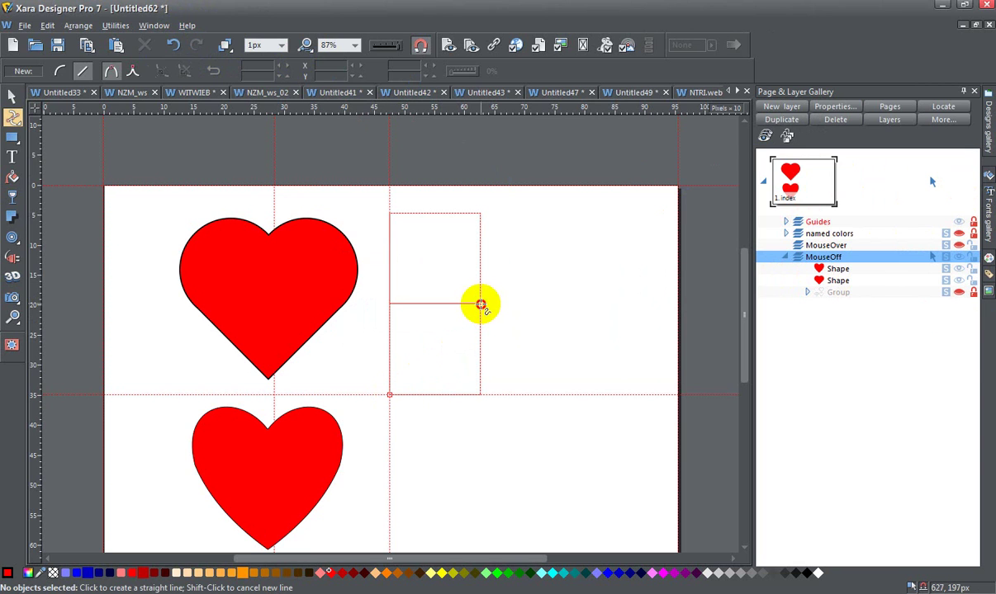
Extend the line to the squares' right midpoint and the top-left corner, arching the upper segment
click(481, 305)
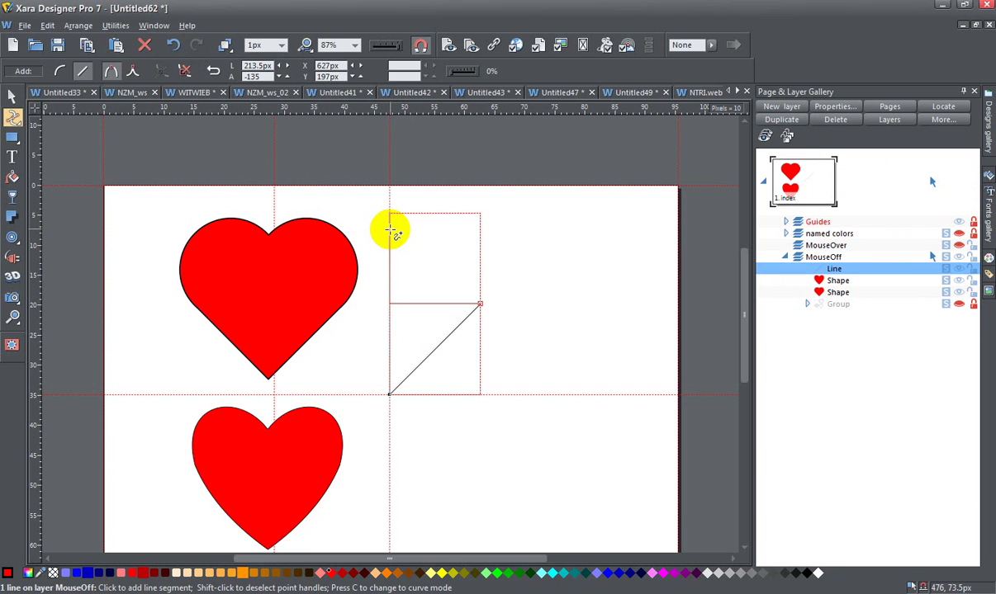
click(390, 231)
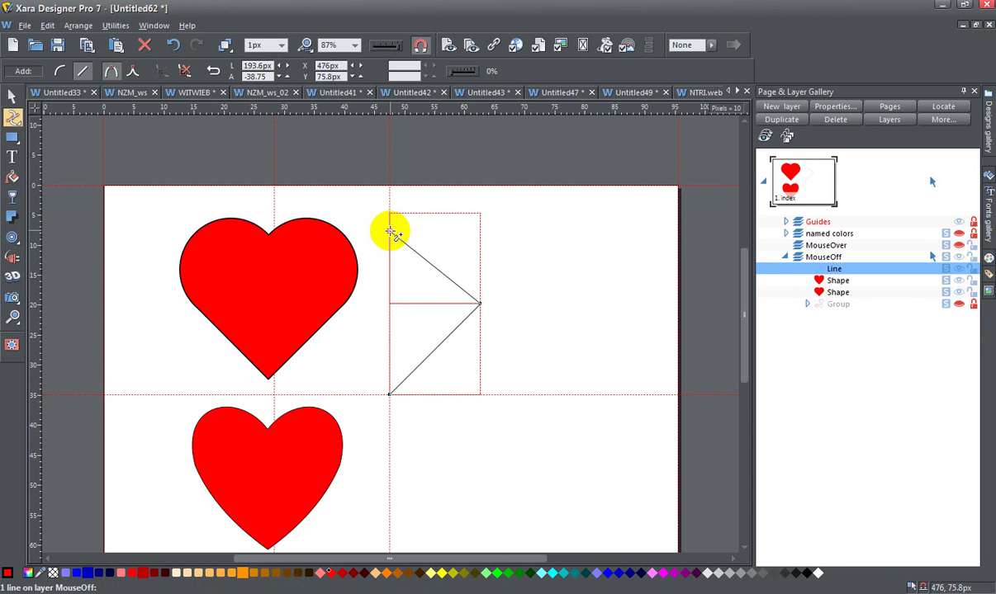
drag(438, 265, 421, 189)
drag(483, 216, 419, 213)
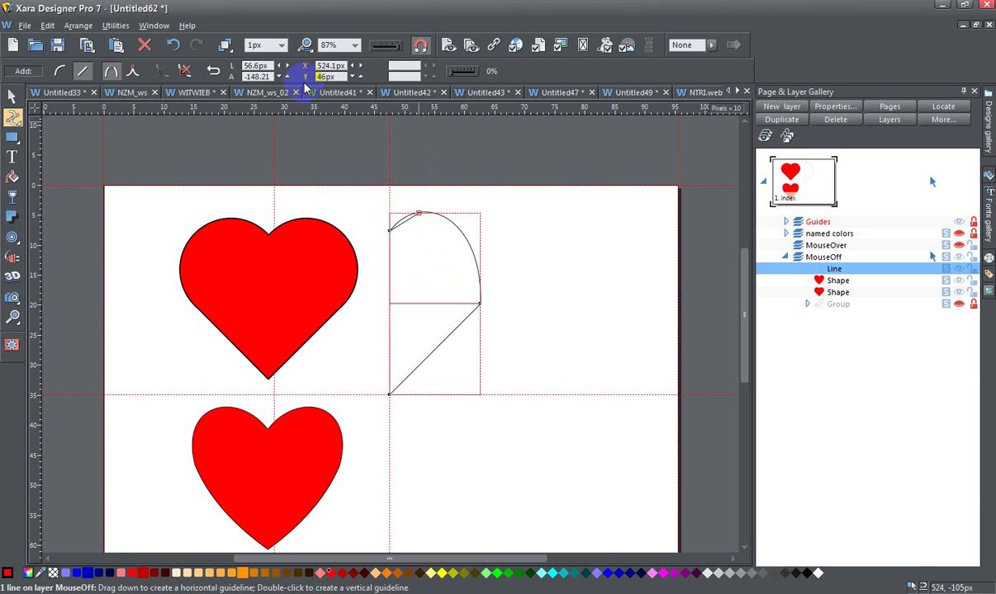
click(171, 47)
Round the lobe arc over the upper guide square by adjusting its handles and bulge
drag(483, 216, 516, 237)
drag(420, 187, 416, 176)
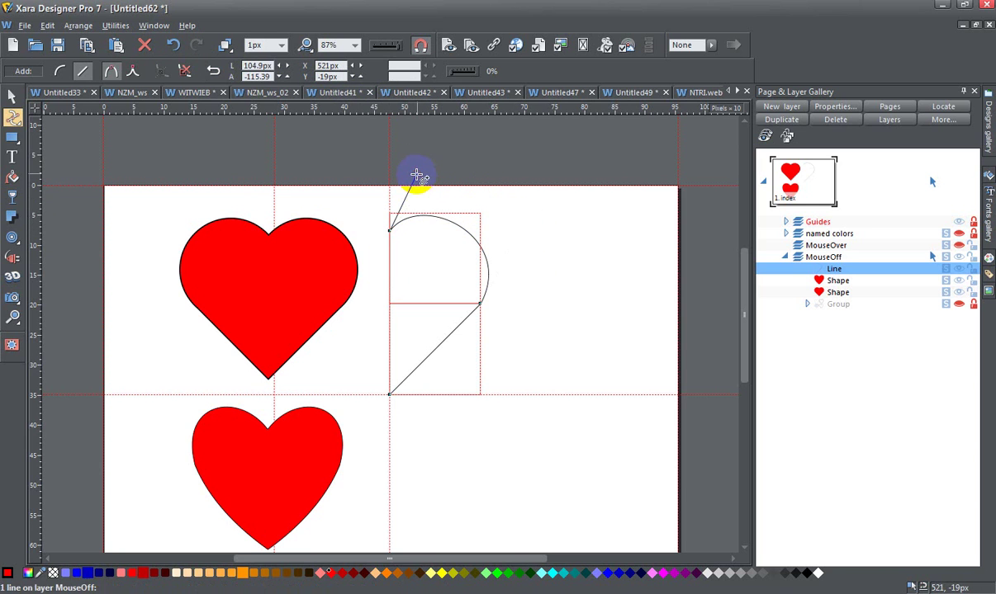
click(173, 44)
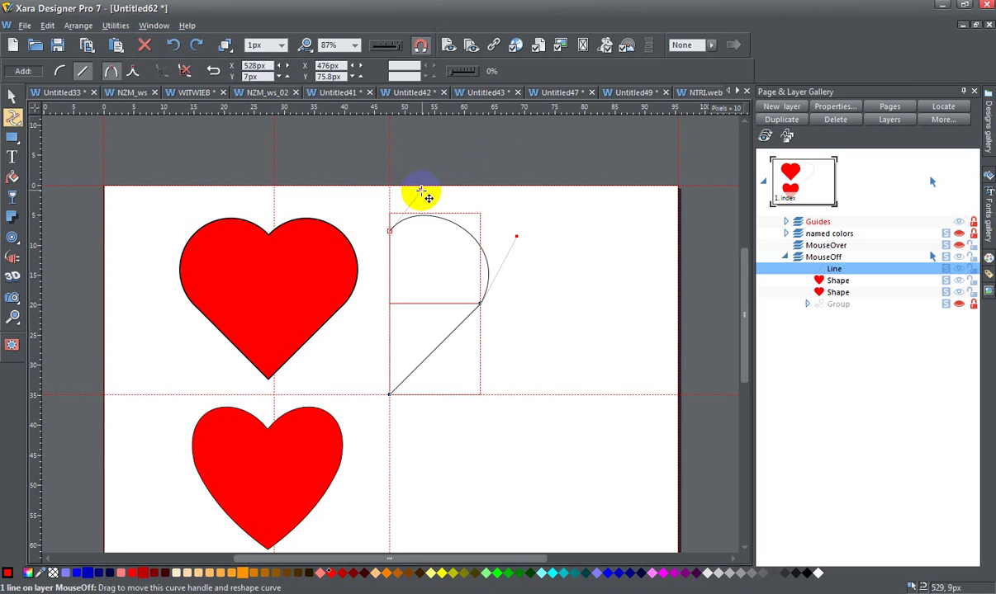
drag(423, 192, 443, 183)
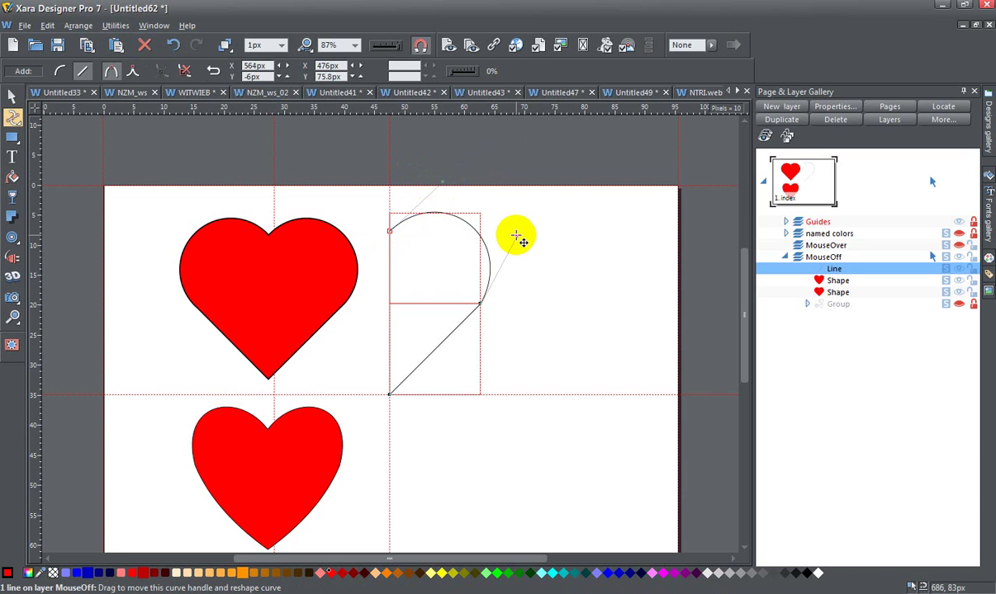
drag(516, 239, 525, 255)
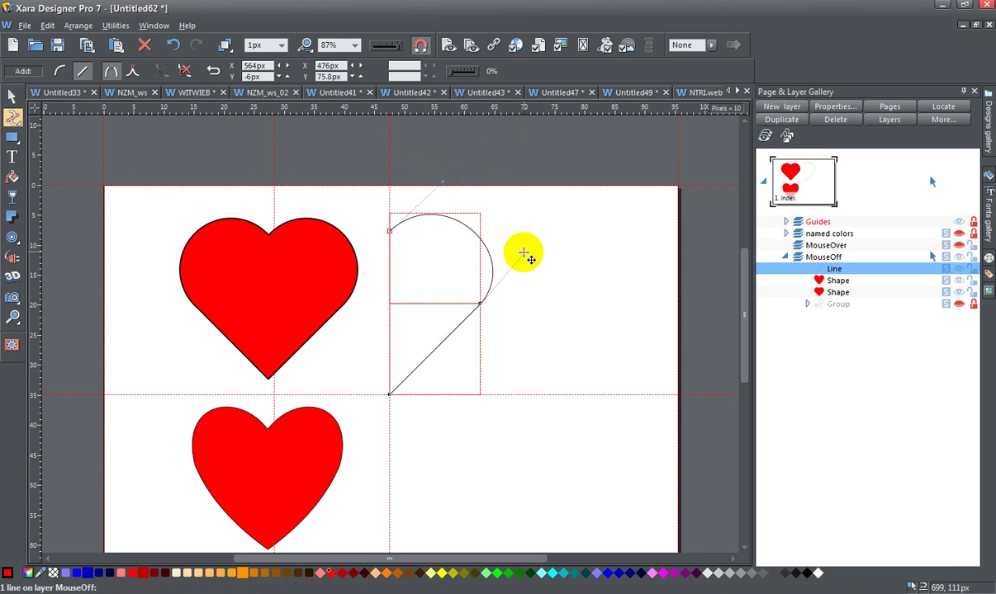
Bend the straight lower side into a gentle curve toward the bottom point
click(479, 306)
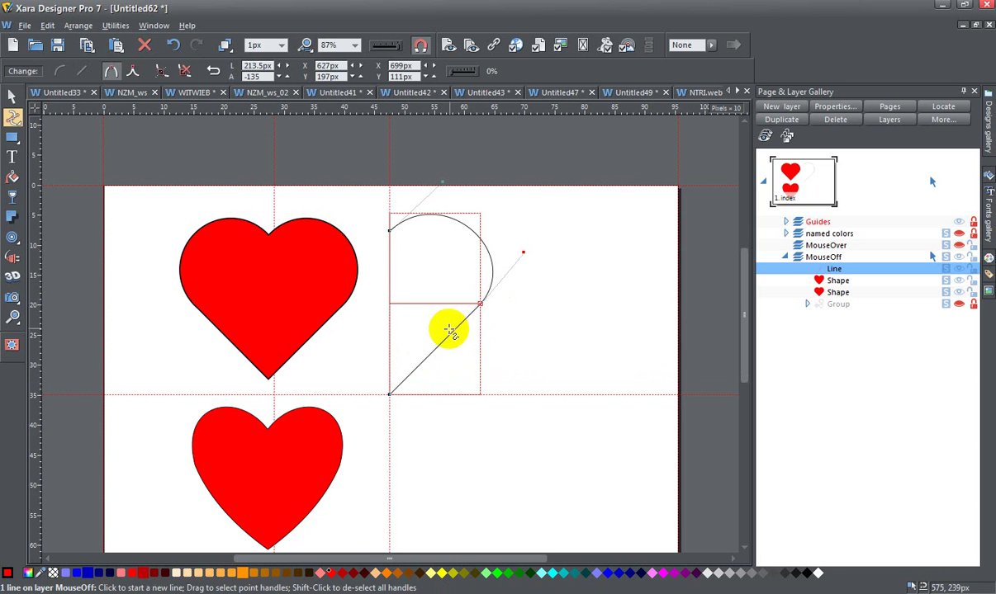
drag(444, 340, 447, 346)
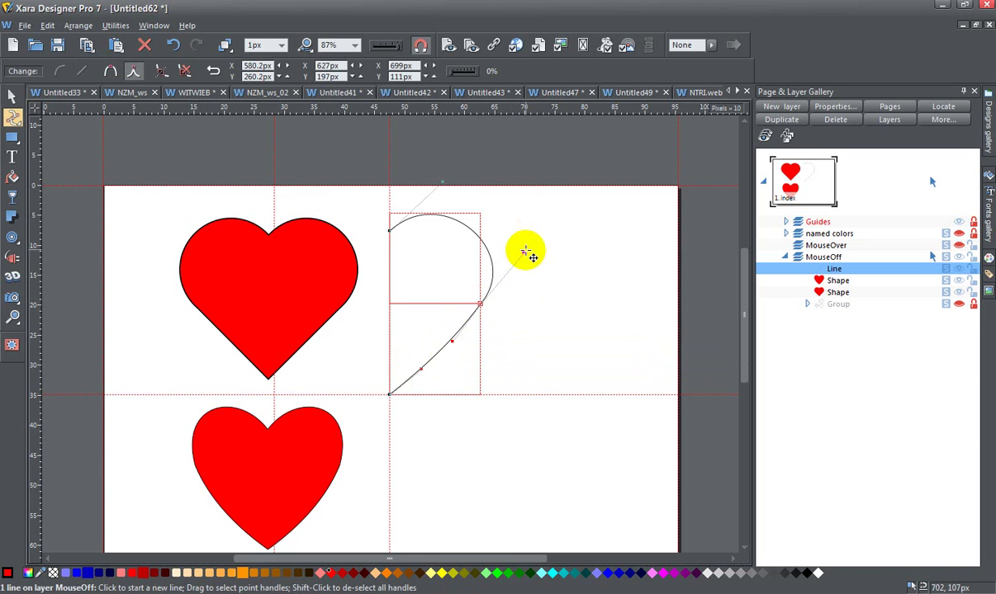
drag(523, 251, 519, 252)
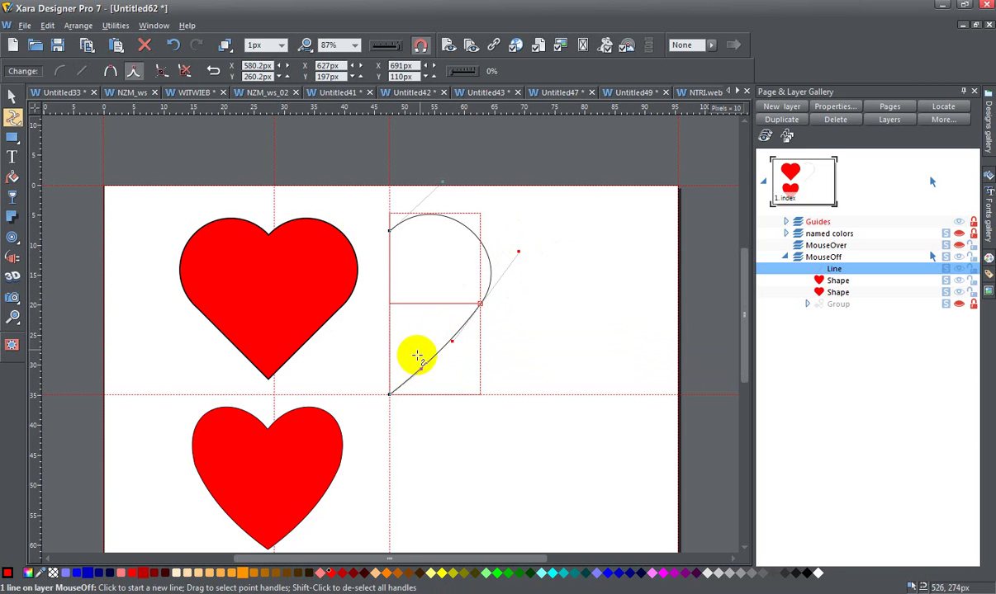
Smooth the middle join and fine-tune the lobe and lower-side curves to 170 × 304 px
click(109, 72)
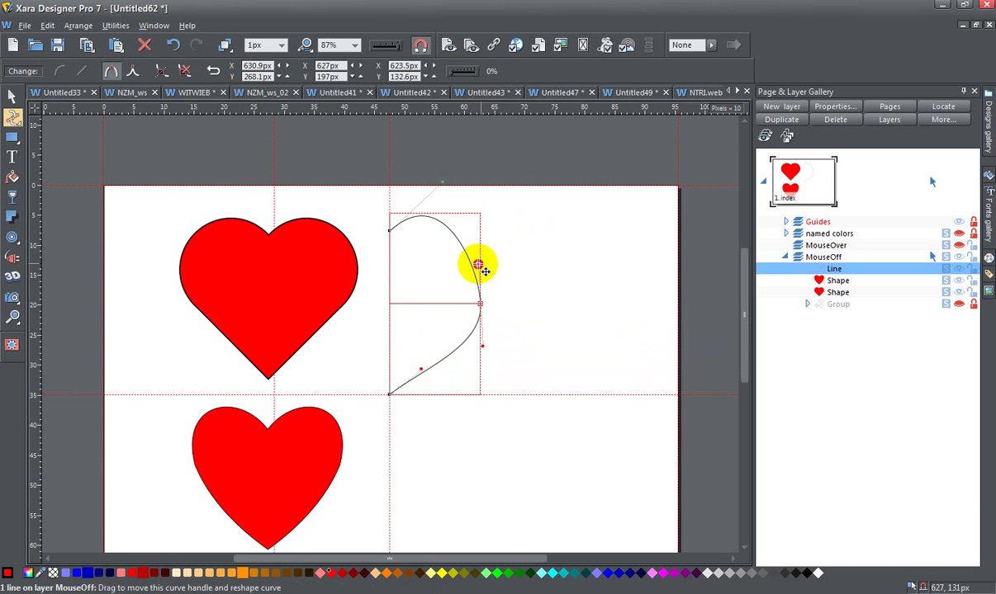
drag(479, 265, 503, 269)
drag(445, 179, 468, 170)
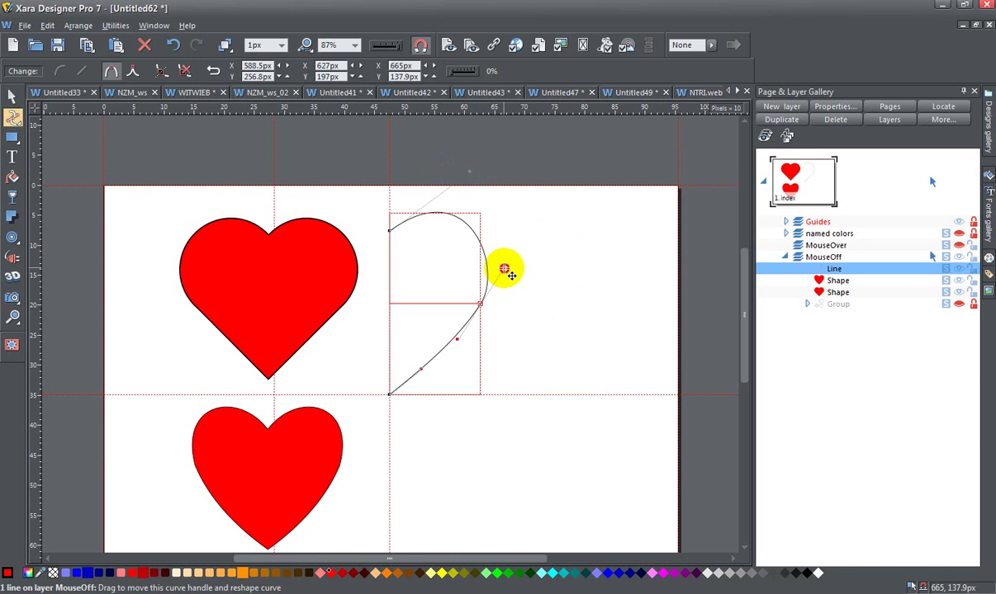
drag(504, 267, 518, 258)
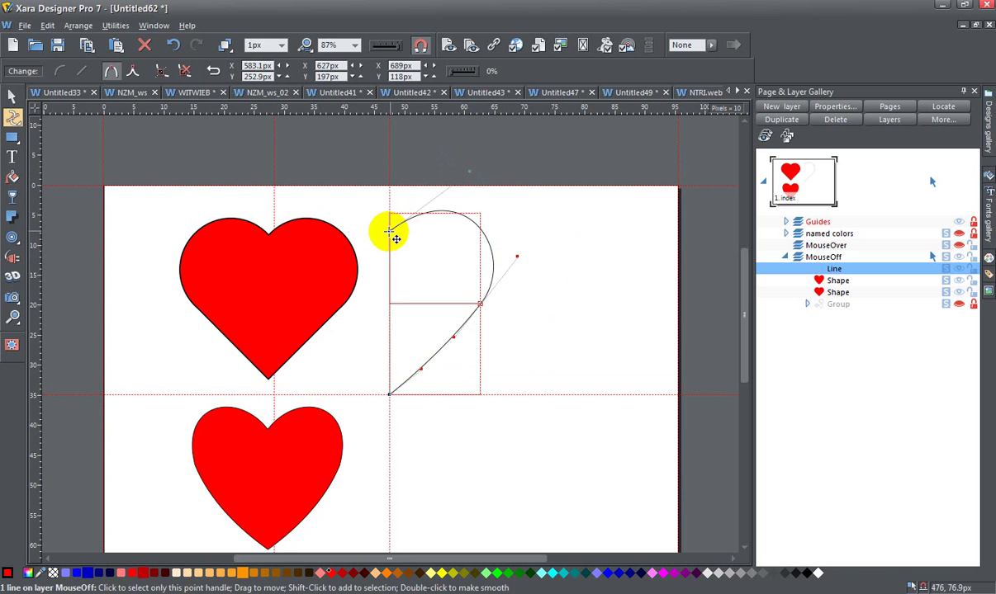
drag(388, 231, 388, 237)
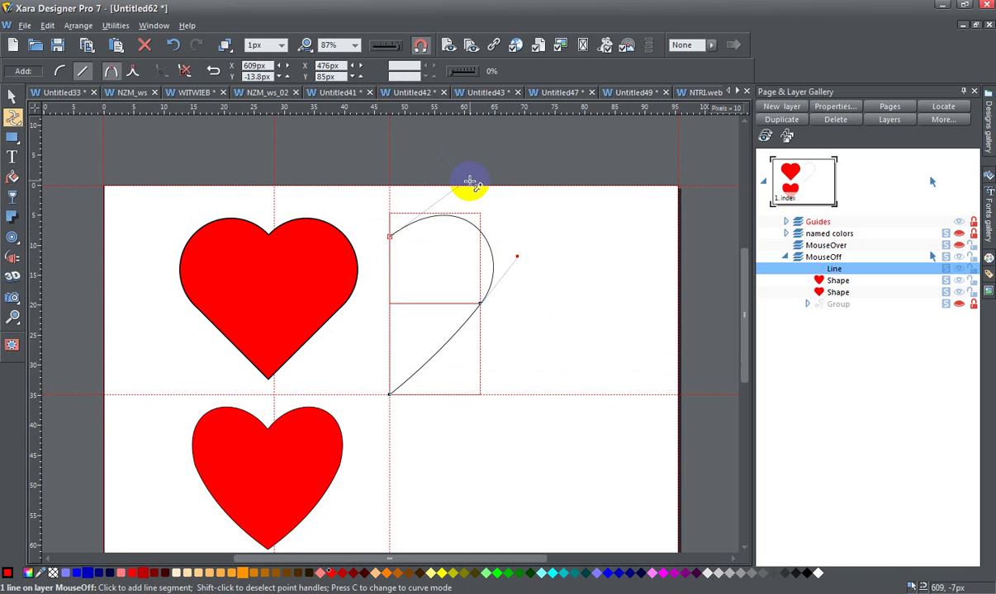
drag(468, 175, 455, 169)
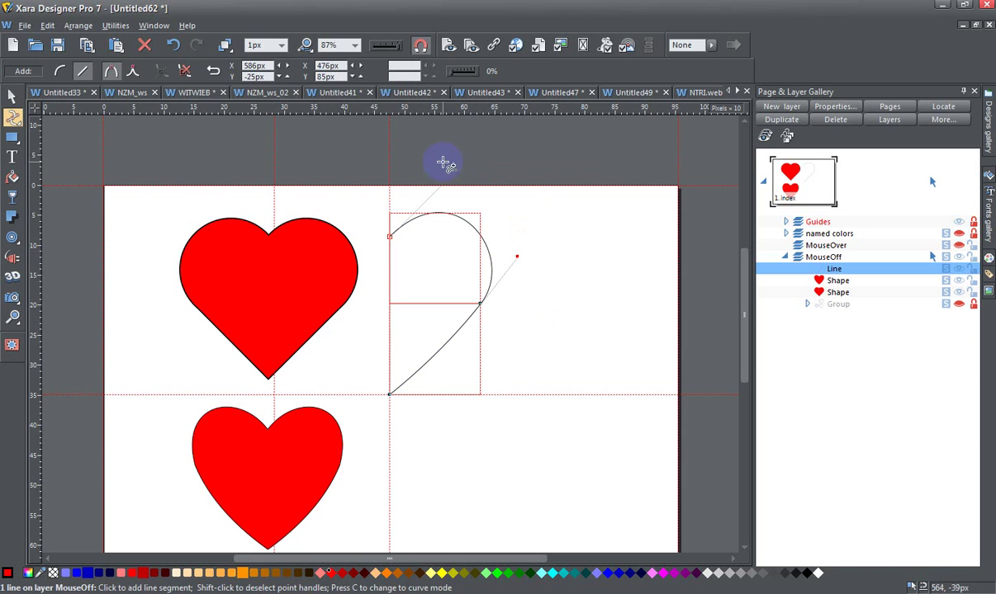
click(12, 97)
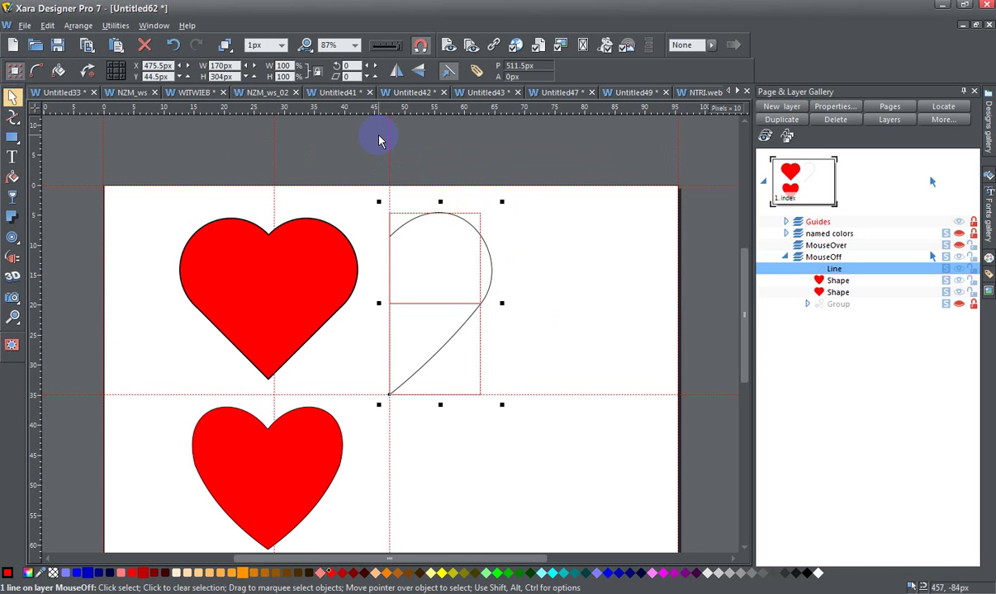
Clone the half-heart, flip it horizontally about its left edge, and move both halves lower right
key(ctrl+k)
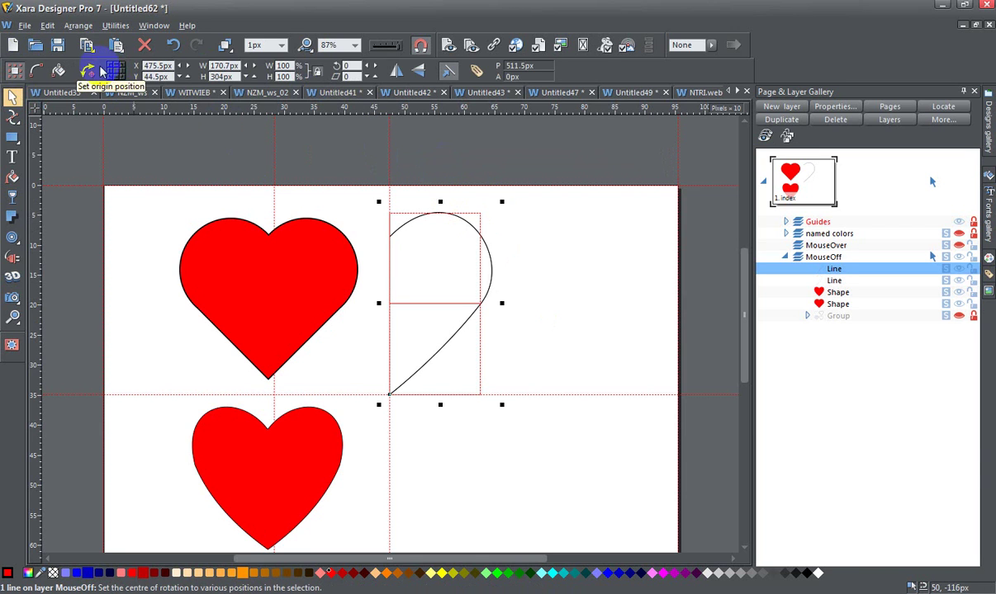
click(411, 282)
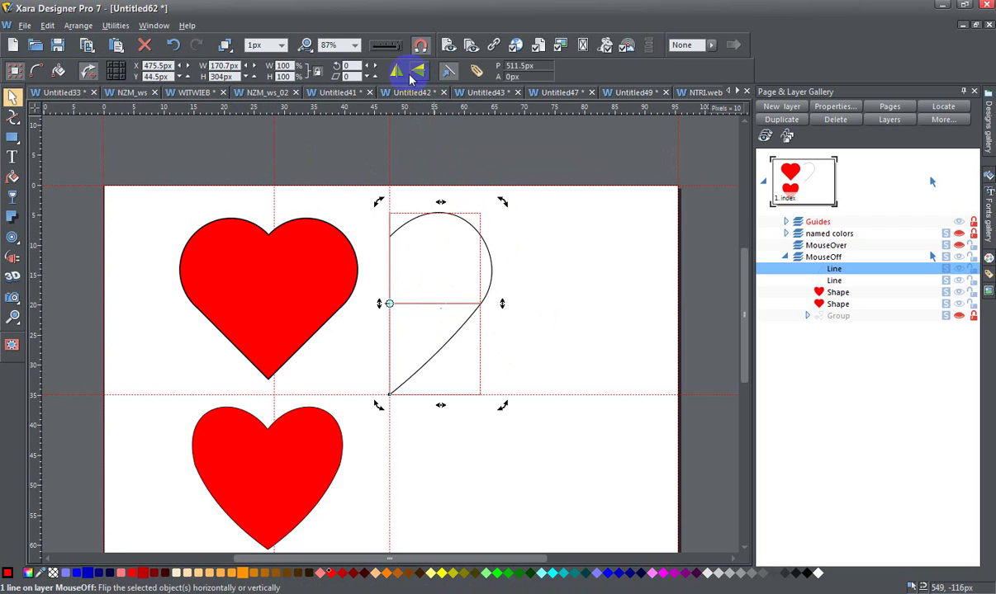
click(395, 74)
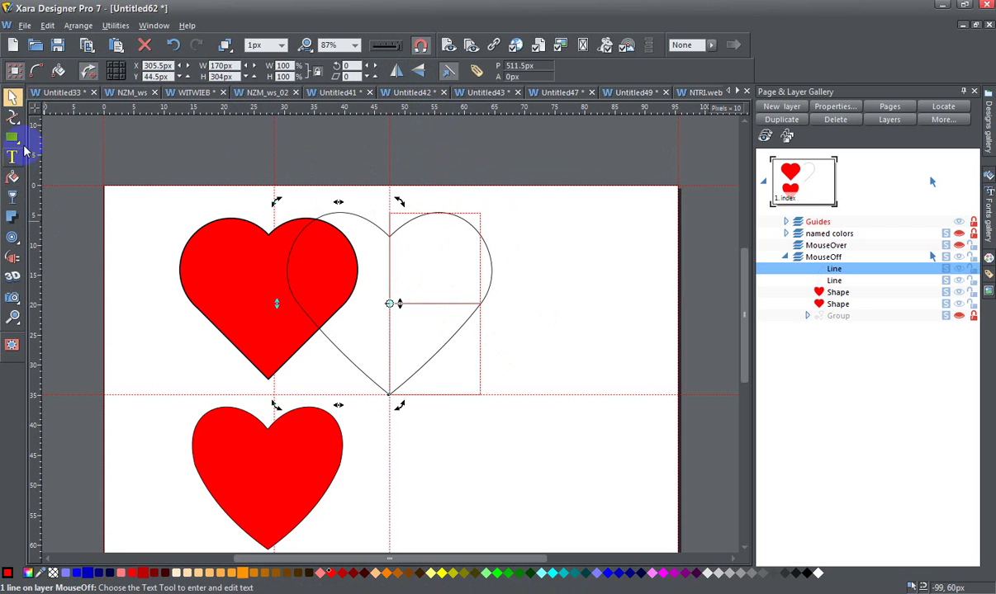
click(488, 266)
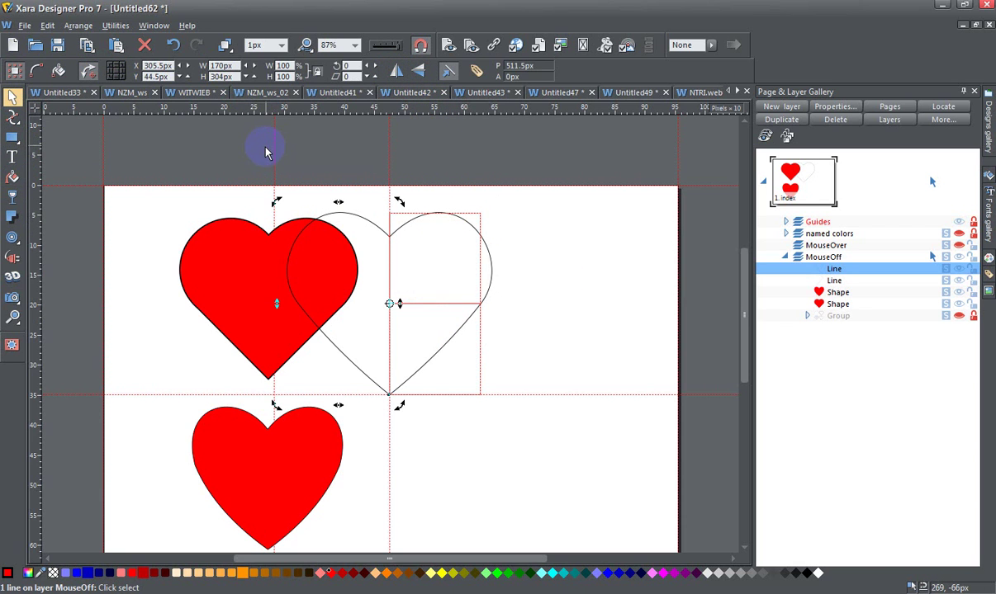
drag(236, 148, 597, 417)
drag(494, 277, 617, 460)
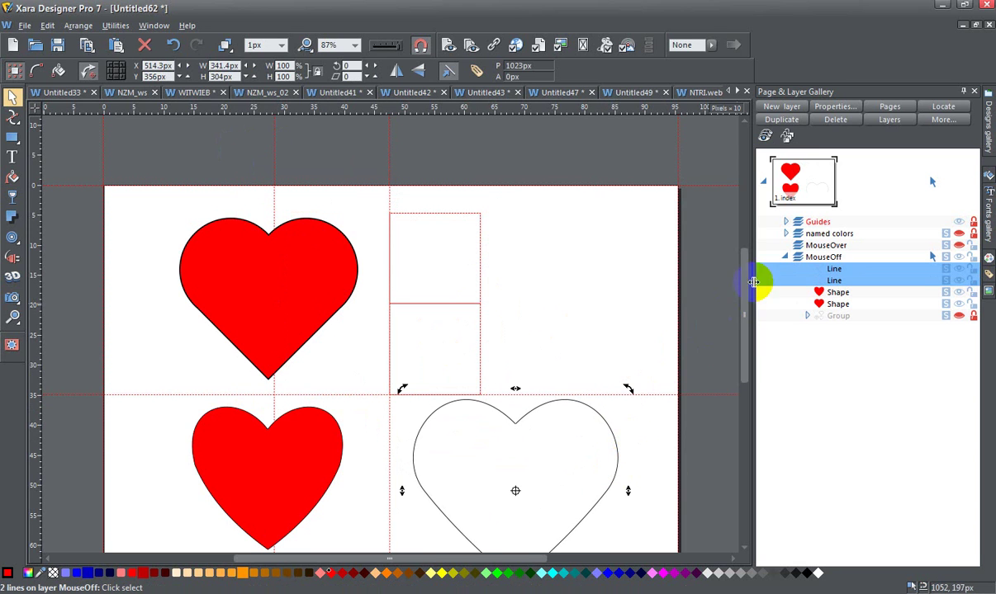
Zoom in on the heart's top dip and select both heart halves
scroll(752, 290, down, 3)
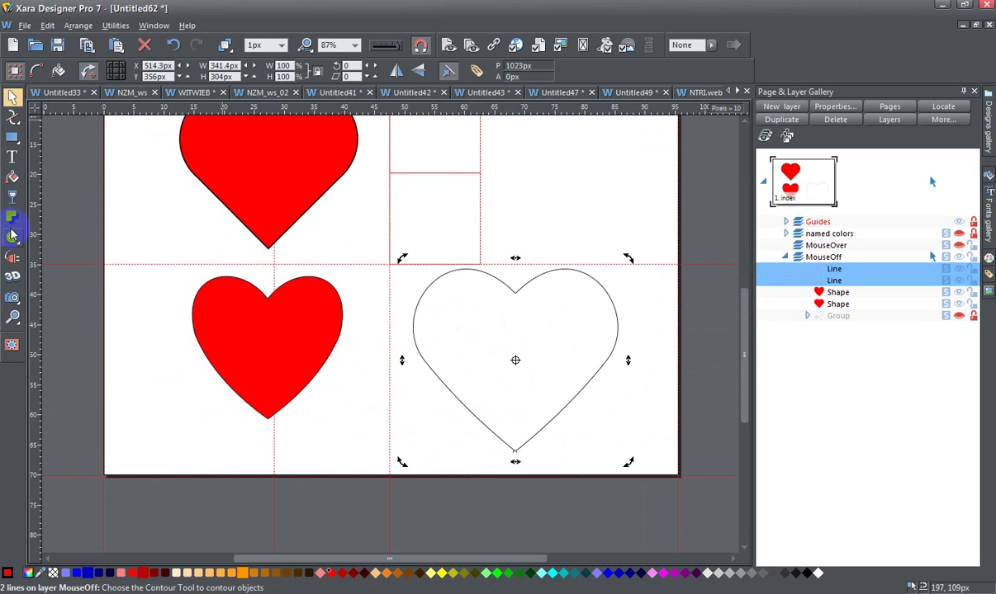
click(13, 117)
drag(494, 270, 552, 317)
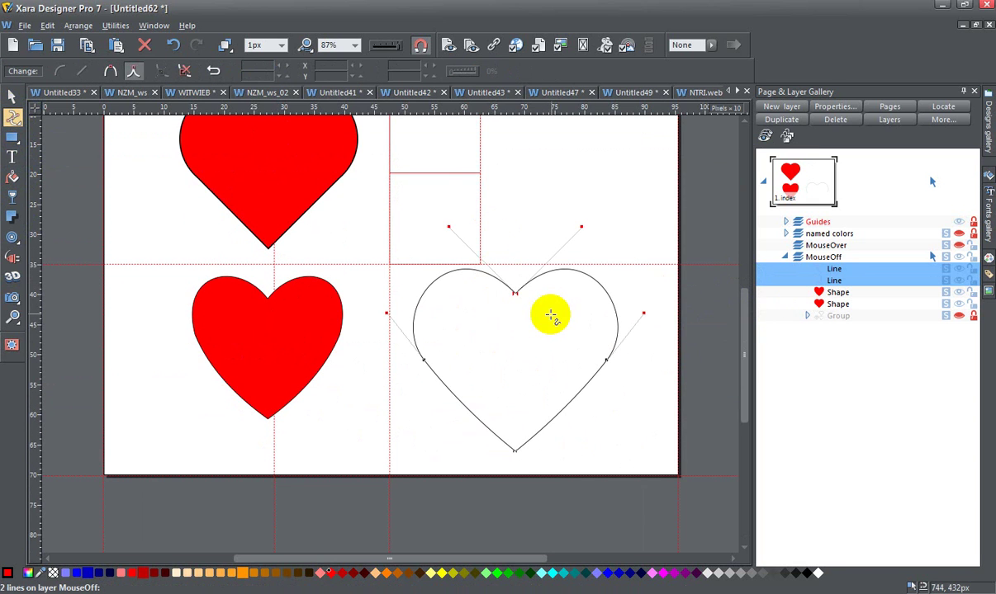
click(12, 317)
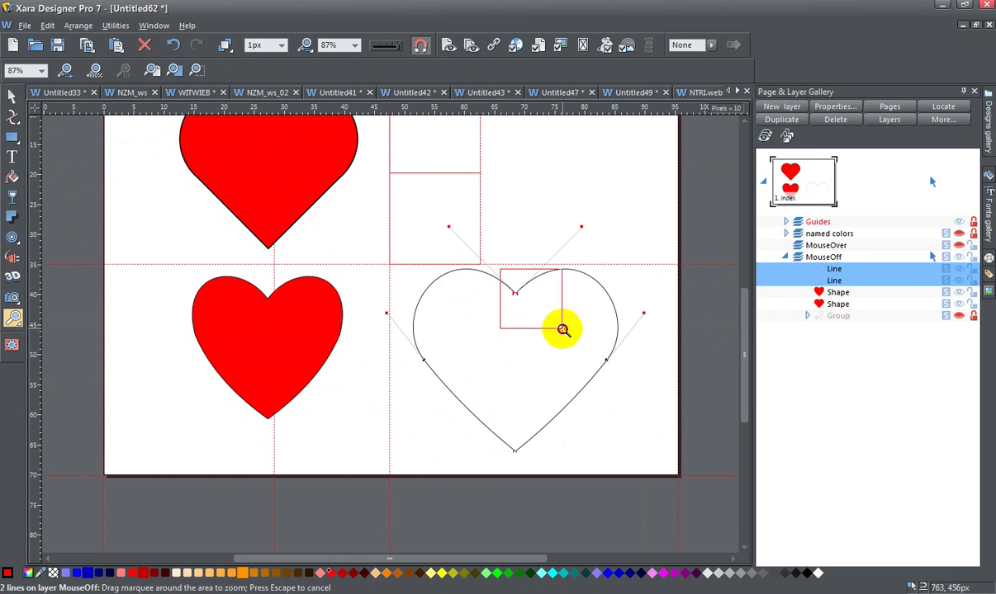
click(11, 96)
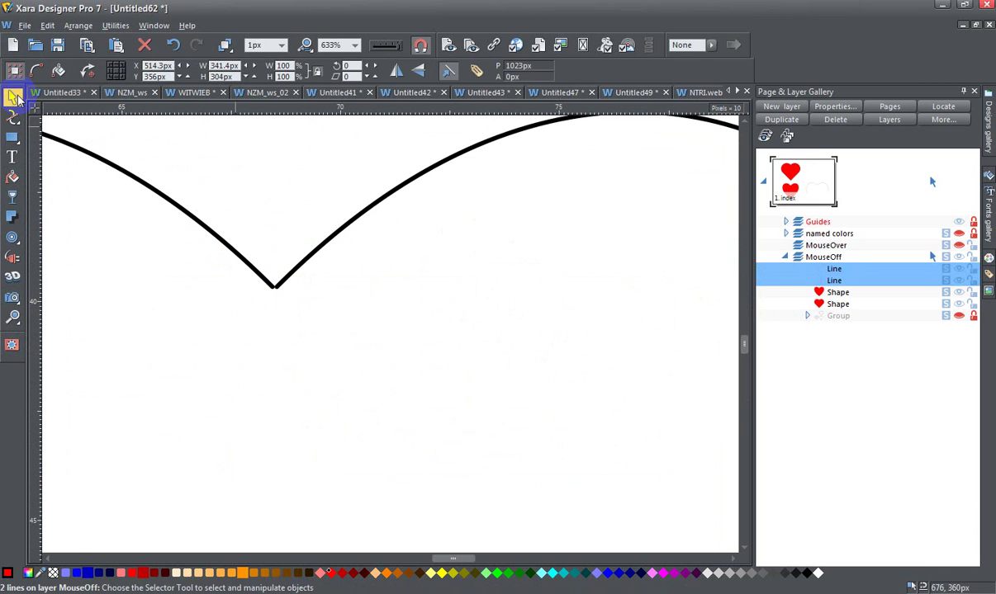
click(333, 234)
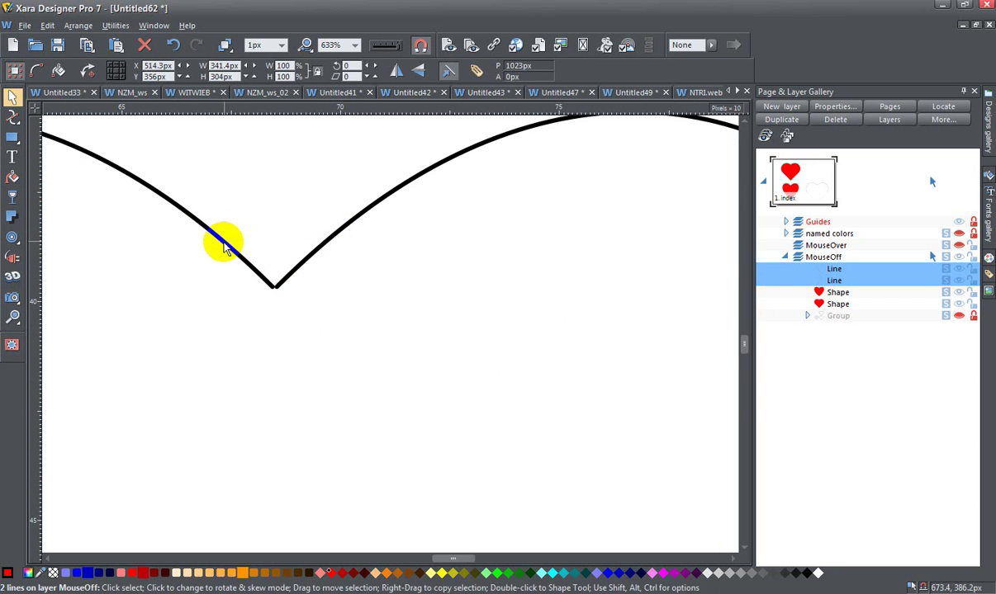
click(345, 258)
click(334, 240)
Join the halves at the top dip and bottom point into a closed red heart
click(11, 120)
click(270, 289)
mouse_move(270, 289)
mouse_down()
mouse_move(278, 294)
mouse_move(272, 287)
mouse_up()
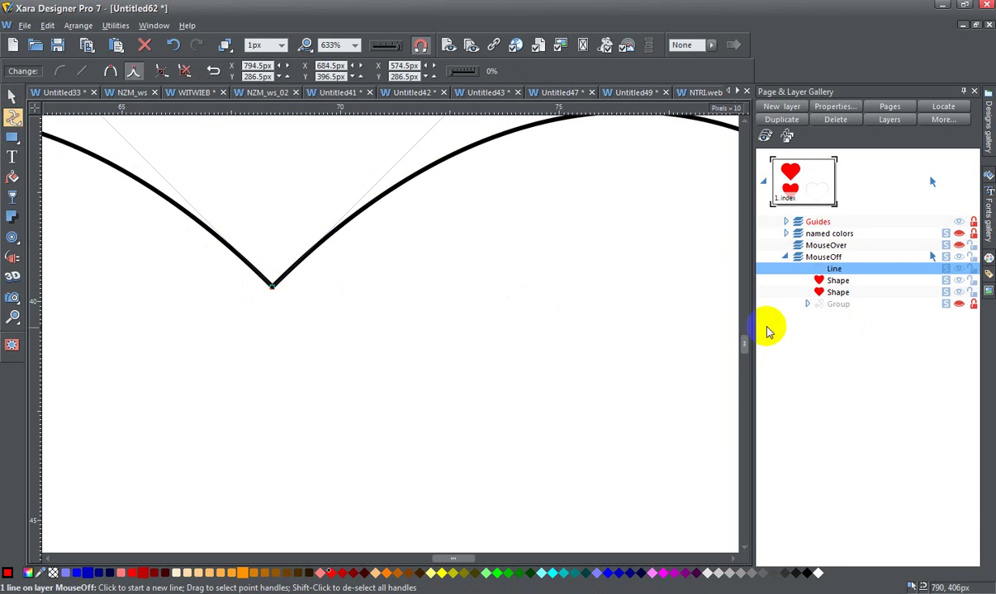
drag(749, 347, 745, 394)
drag(285, 288, 272, 283)
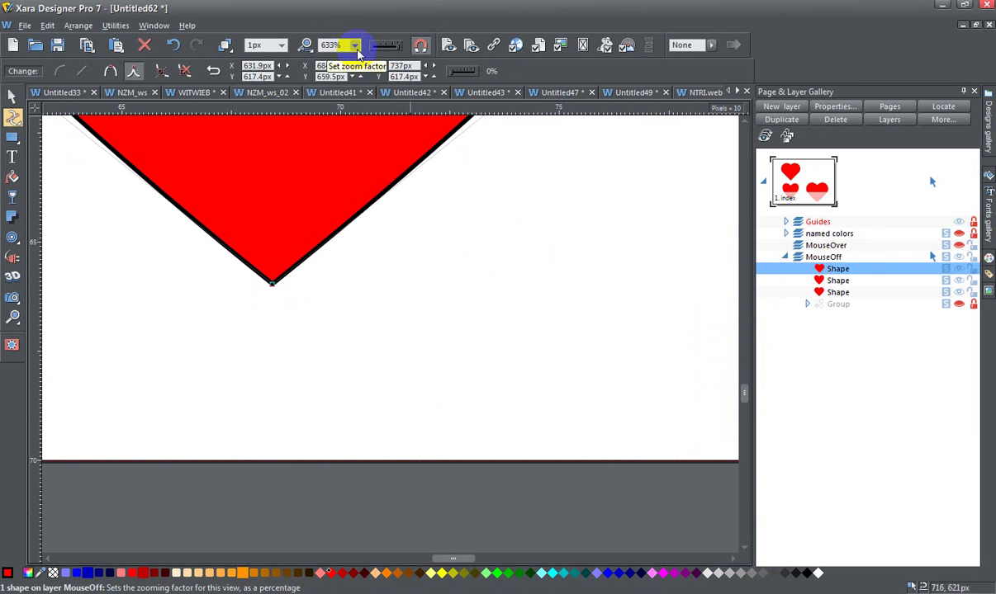
Zoom to the whole page and move the new red heart up to X 533.4, Y 203.9 px
click(356, 47)
click(338, 191)
click(14, 97)
click(417, 340)
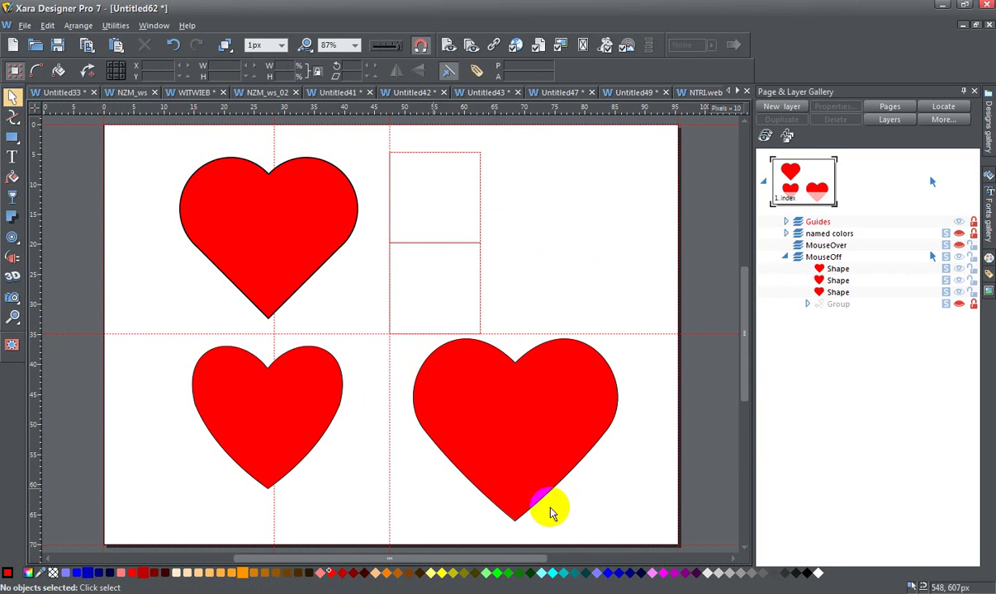
drag(544, 442, 554, 355)
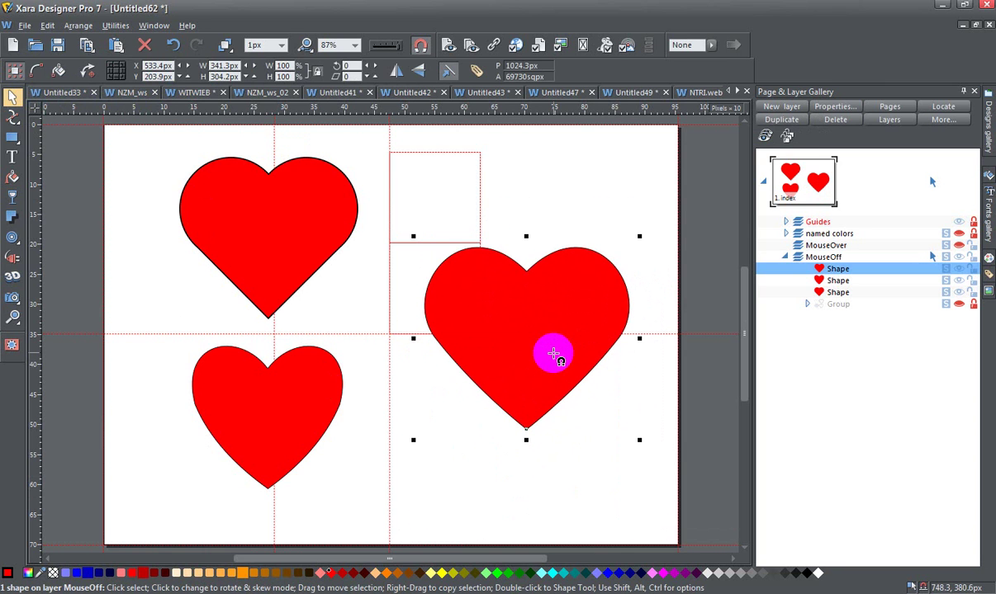